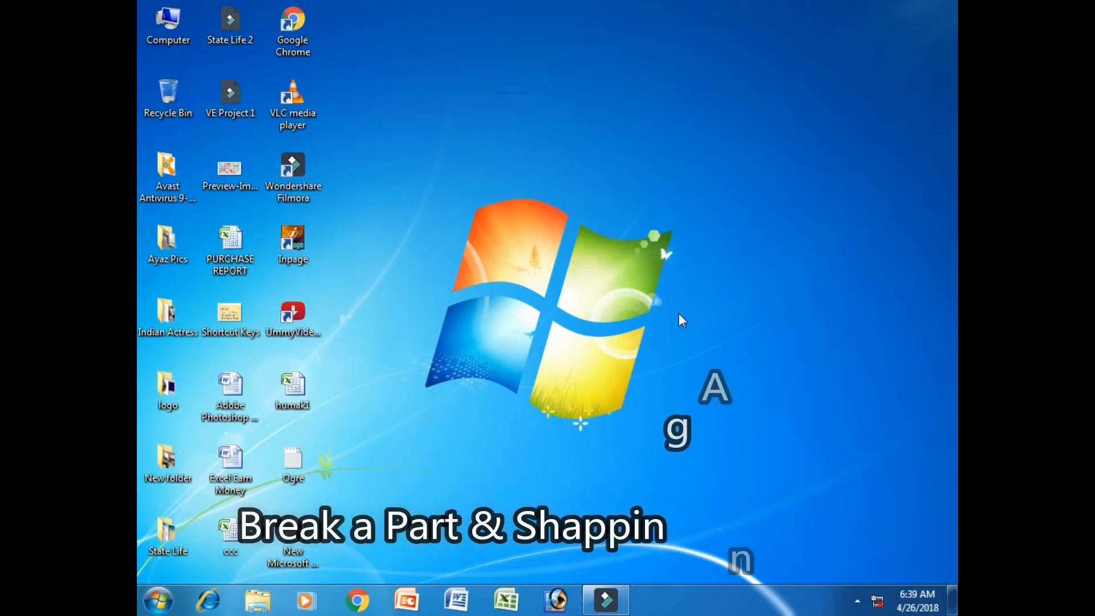
Launch Flash 5 with a blank movie ready for editing
click(158, 601)
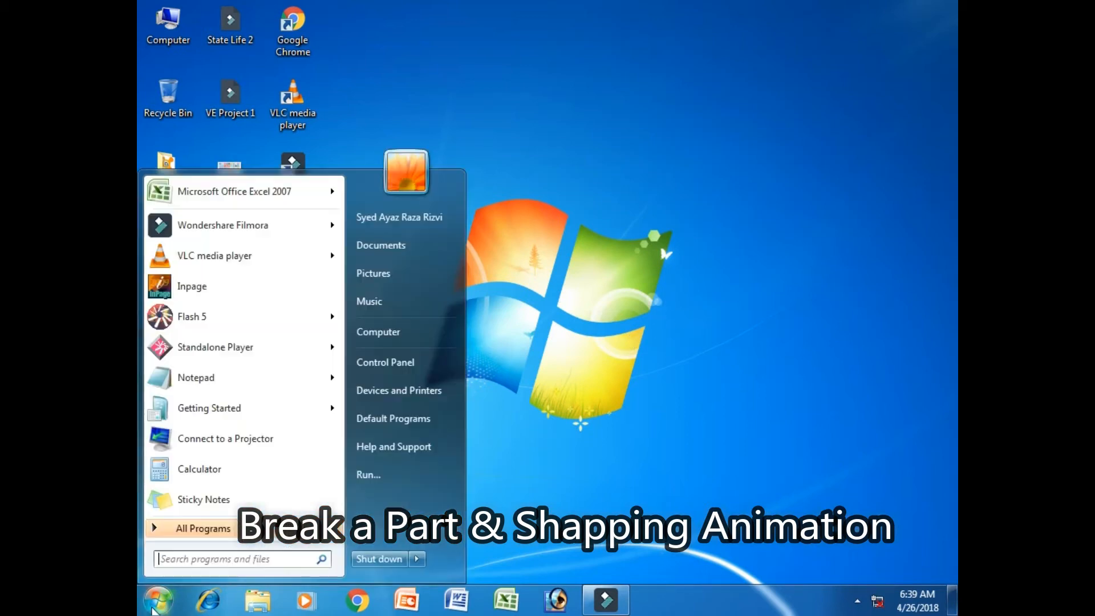
click(210, 318)
click(622, 340)
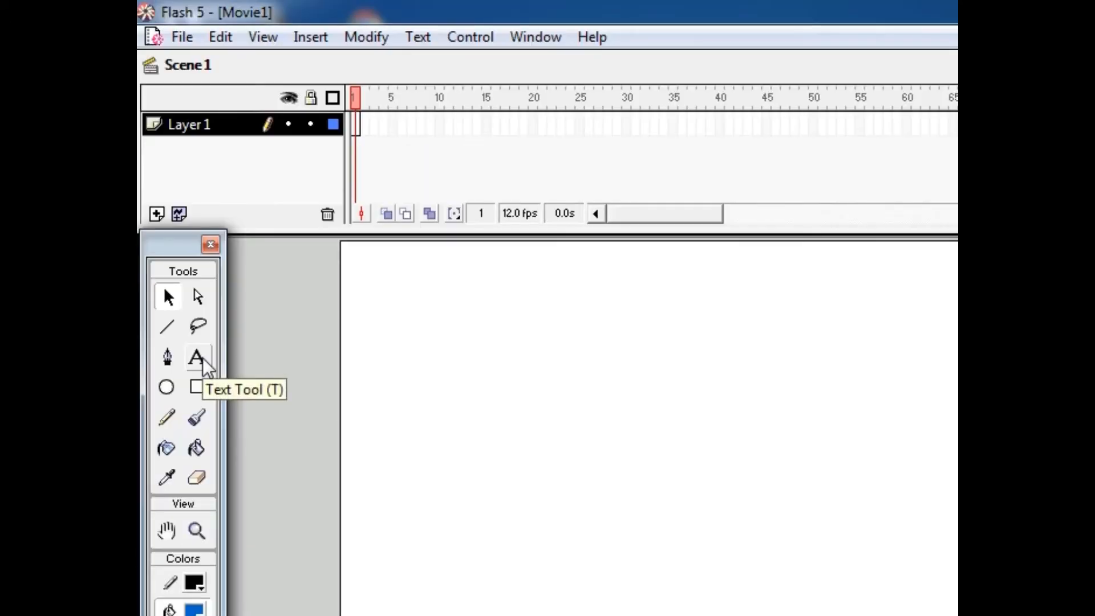
Add the text "PAKISTAN" near the upper-left corner of the stage with the Text tool
click(179, 246)
click(386, 327)
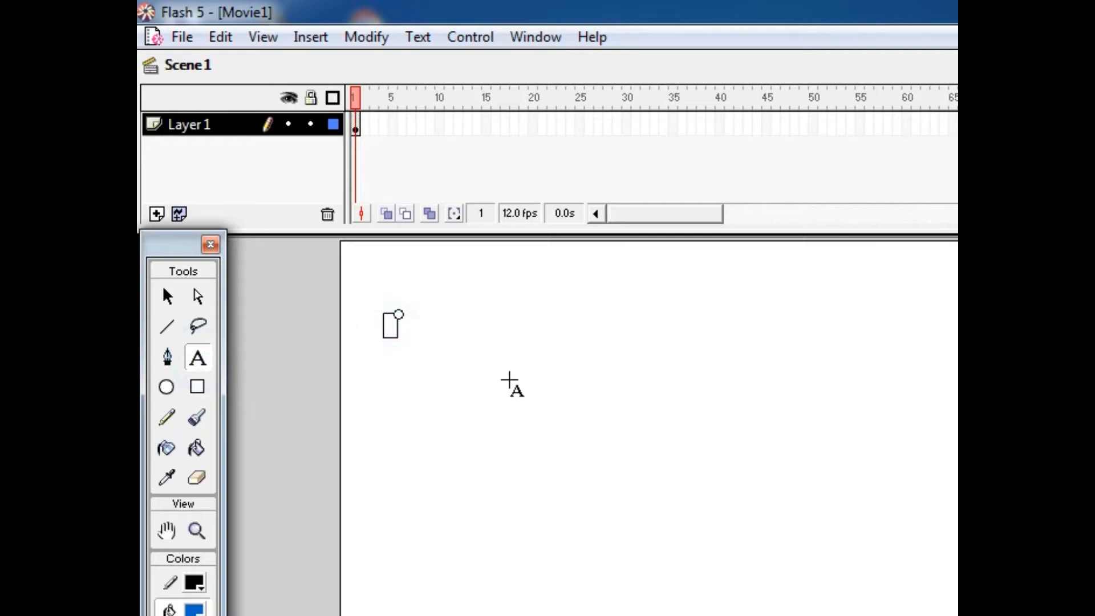
text(PAKISTAN)
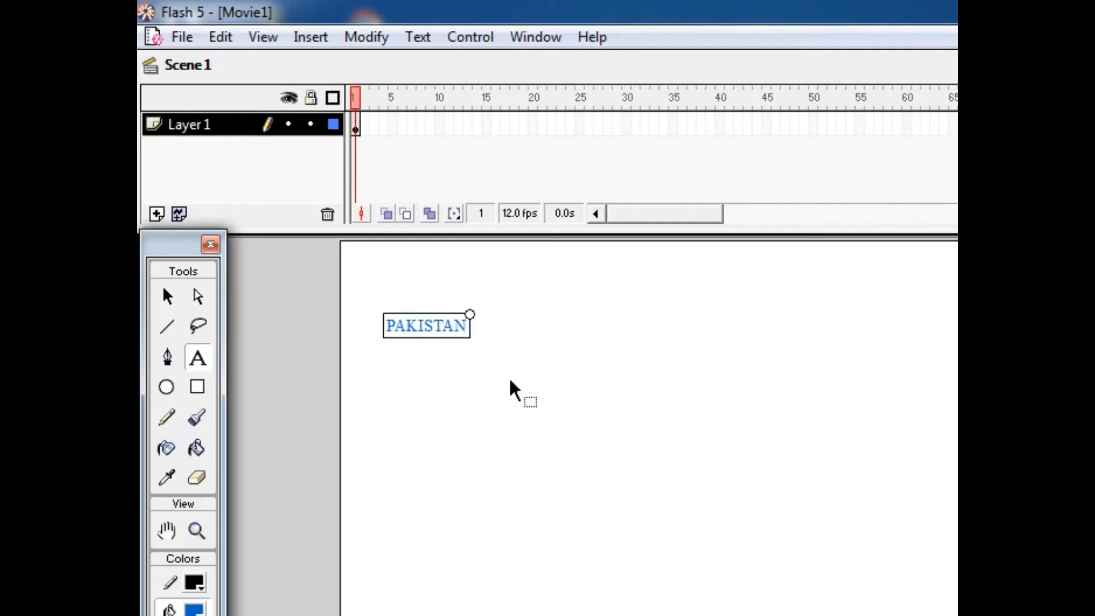
Set the whole PAKISTAN text to font size 72 and its fill colour to green #009900
key(ctrl+a)
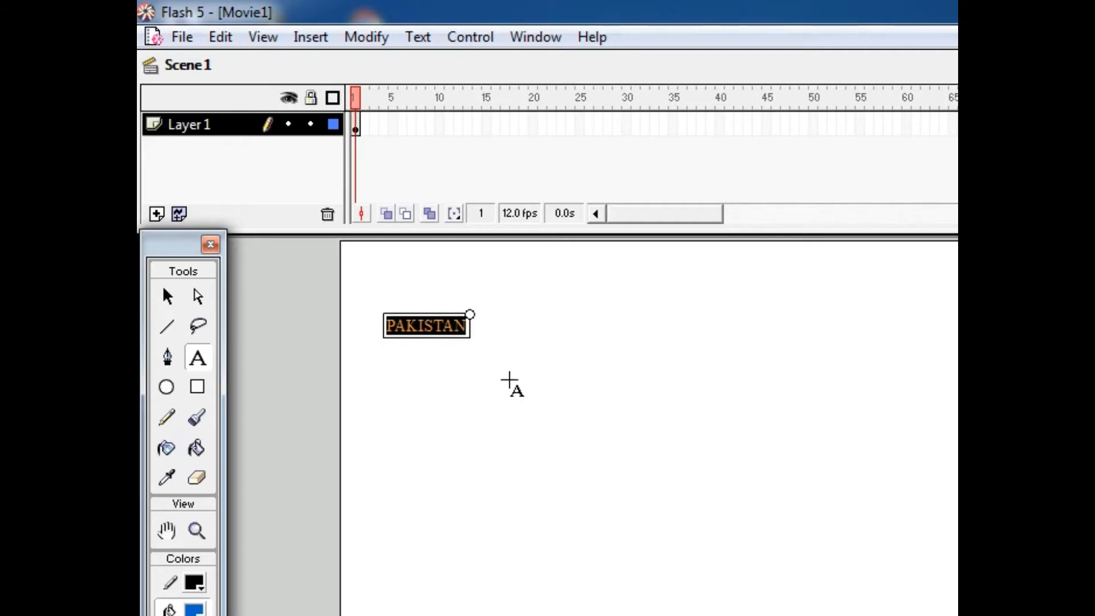
click(428, 41)
mouse_move(452, 90)
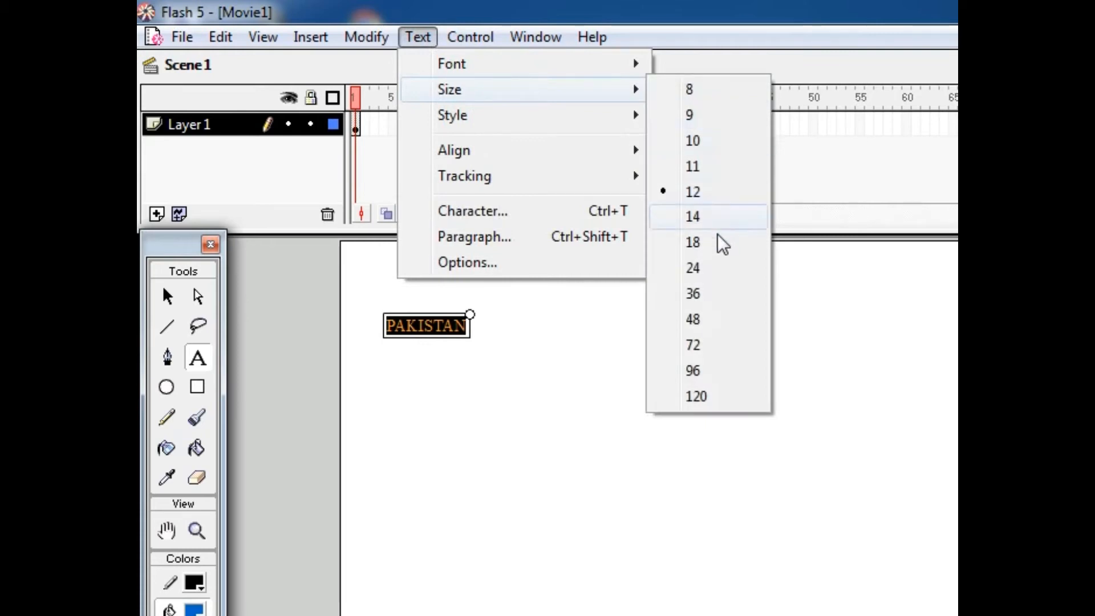
click(708, 346)
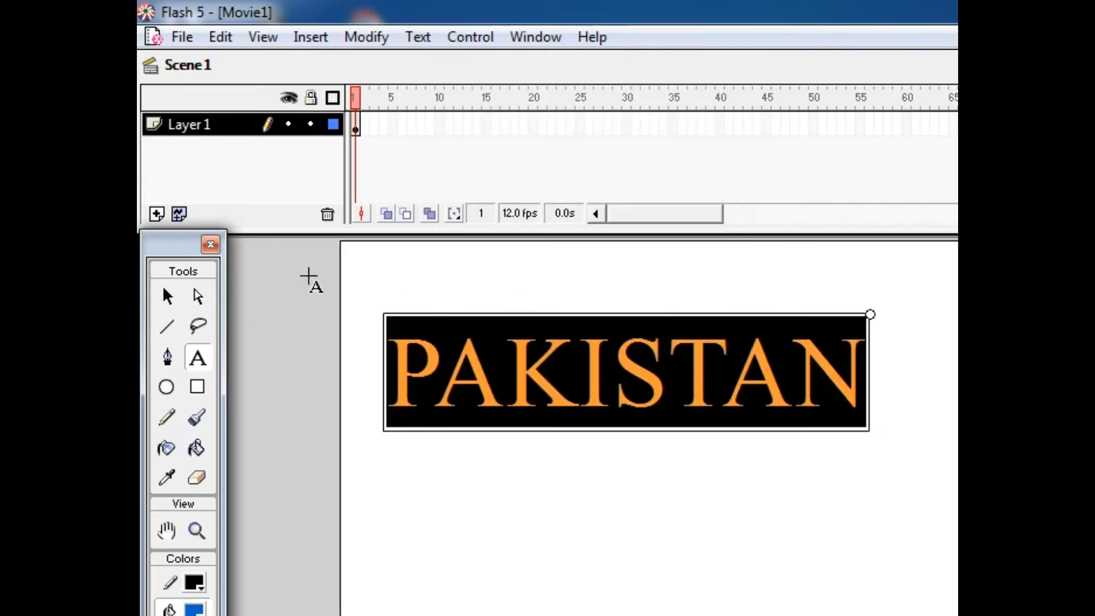
click(194, 609)
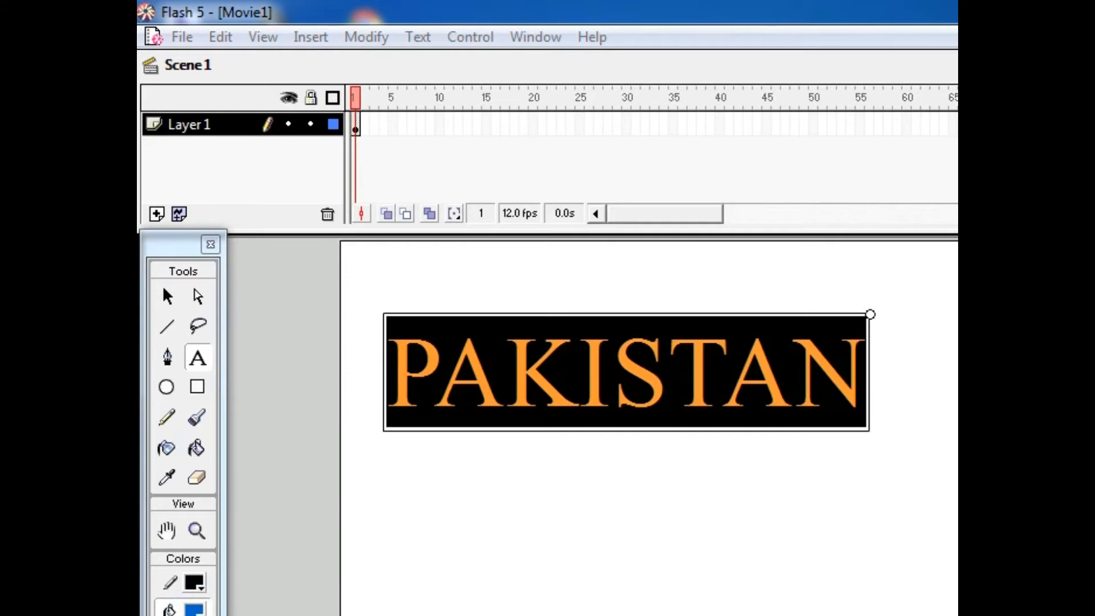
click(228, 615)
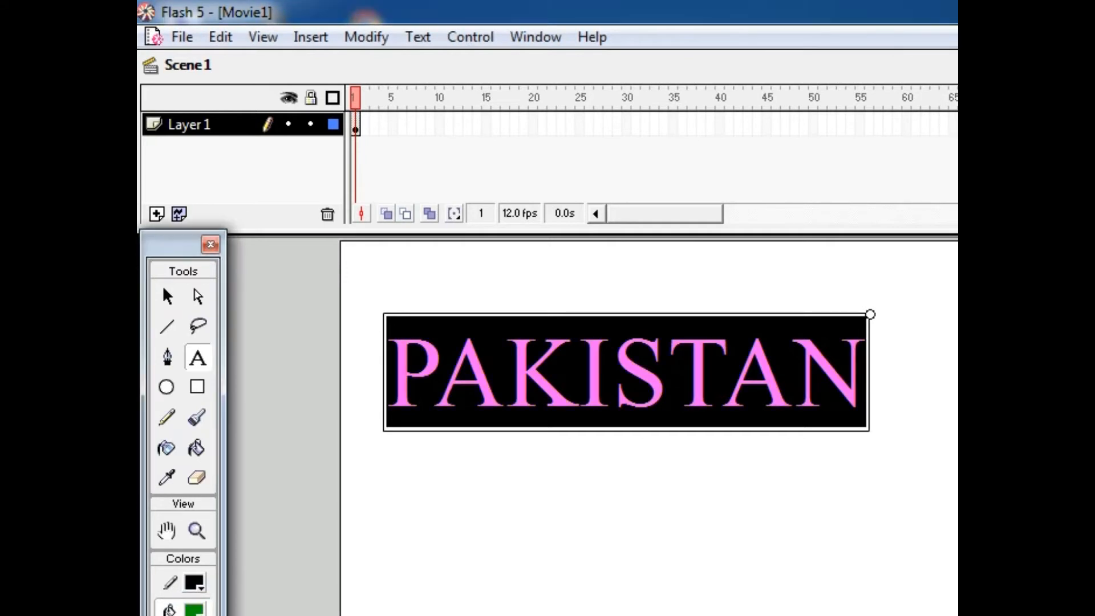
Try font size 120 on the PAKISTAN text, settle on 96, and move the text slightly up on the stage
click(425, 41)
mouse_move(469, 93)
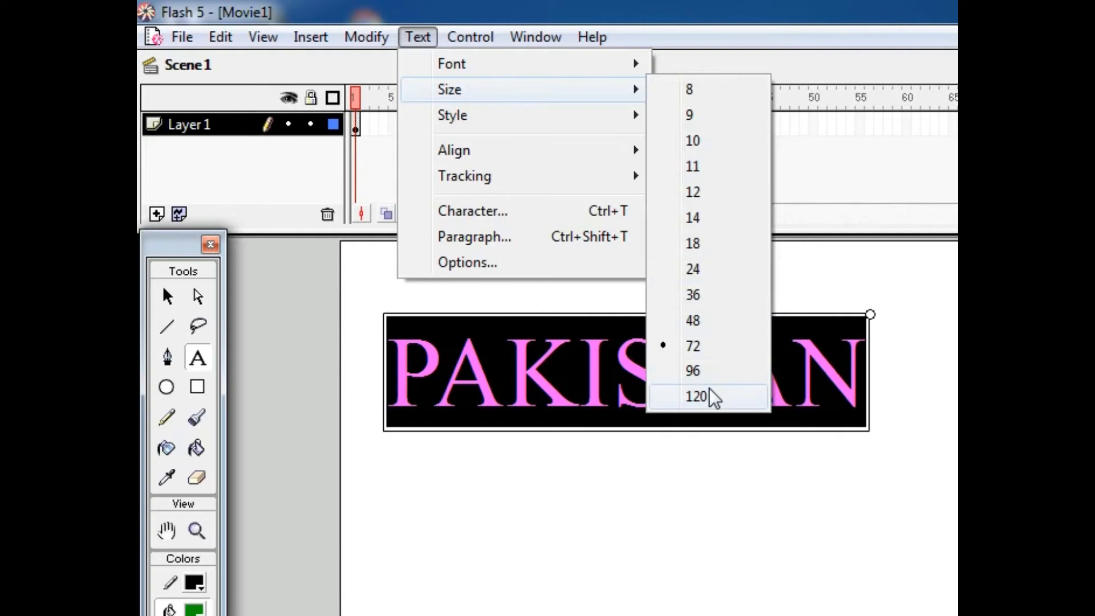
click(697, 396)
click(430, 40)
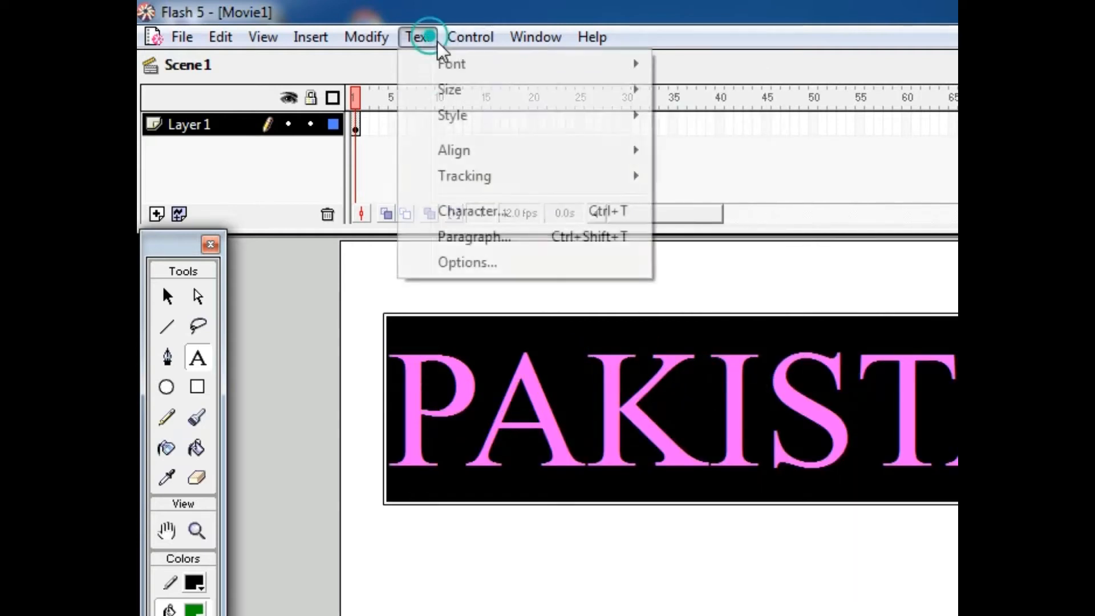
mouse_move(457, 90)
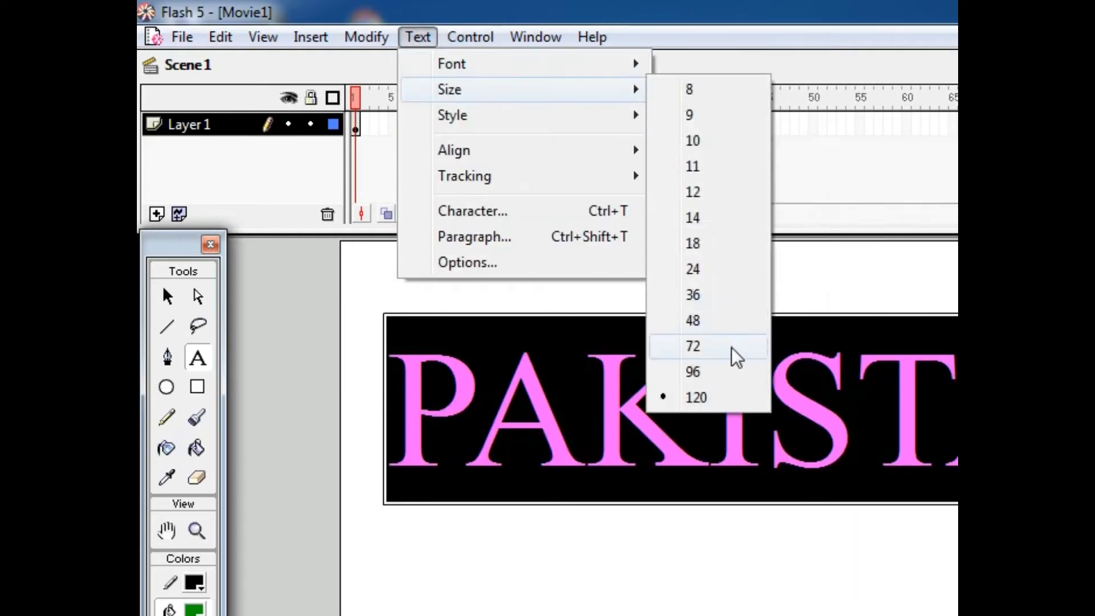
click(726, 371)
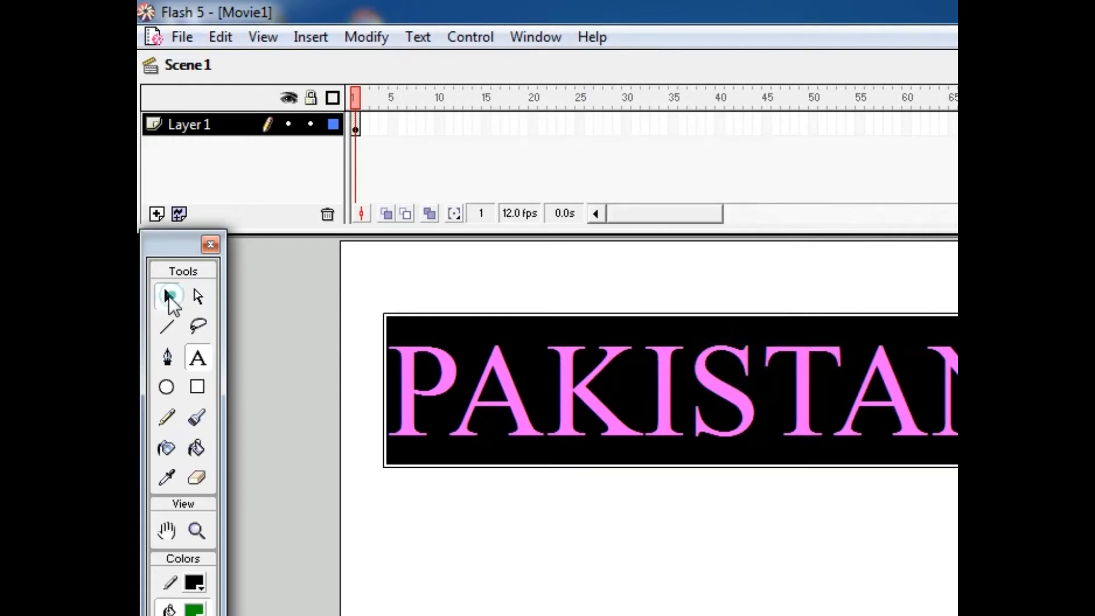
click(169, 297)
drag(592, 233, 591, 224)
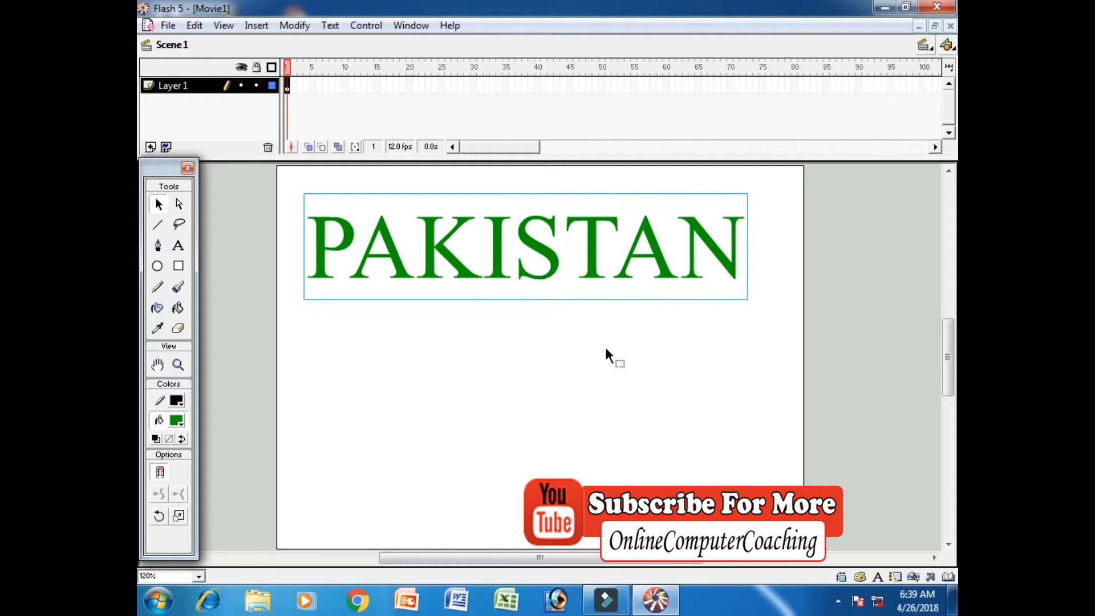
click(287, 85)
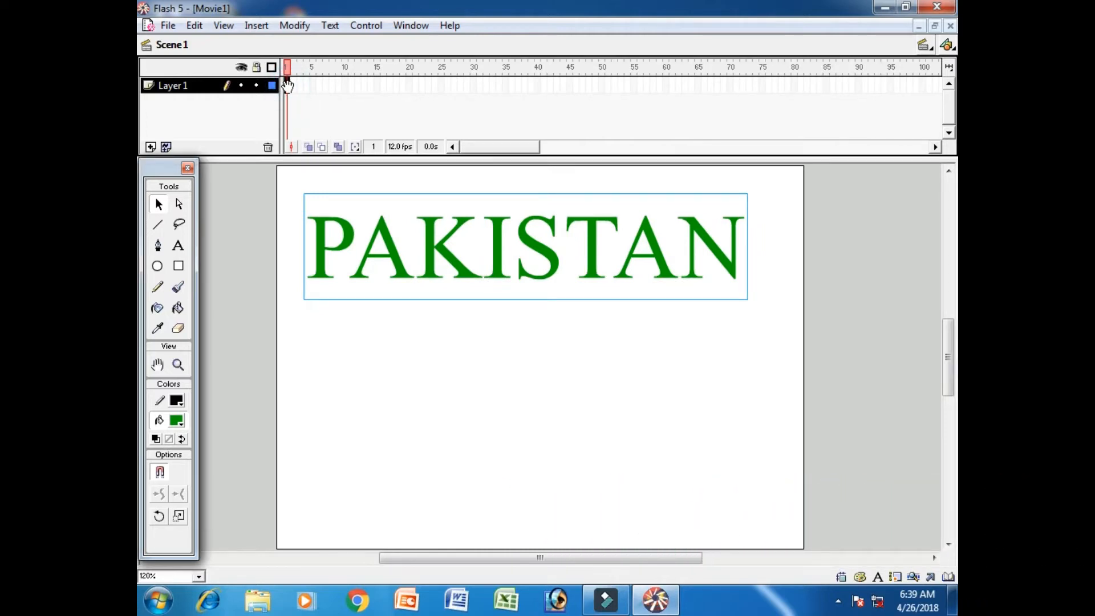
right_click(287, 86)
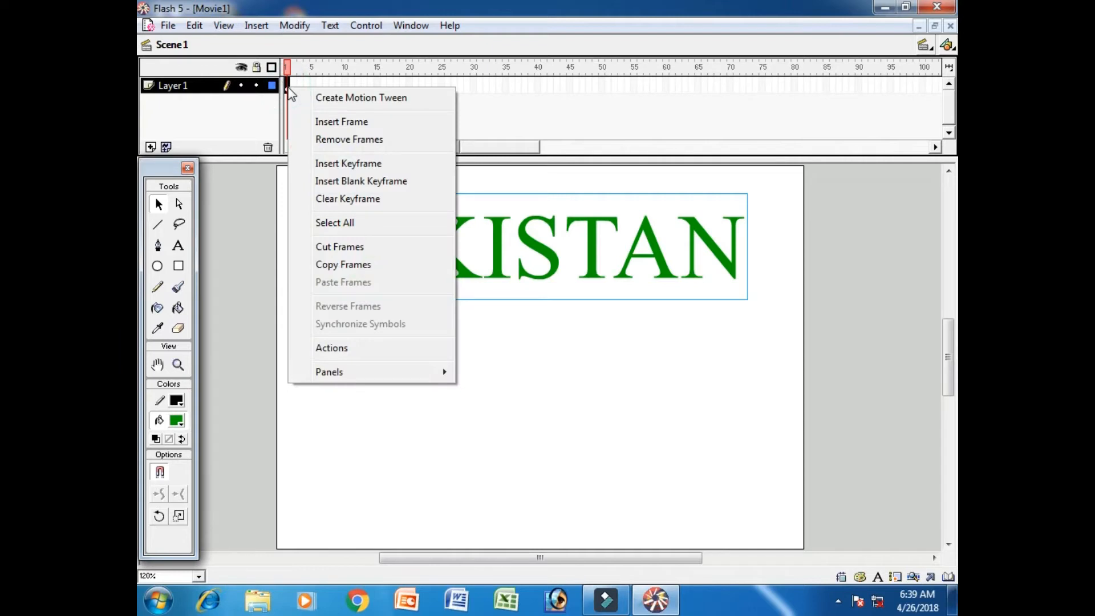
right_click(287, 87)
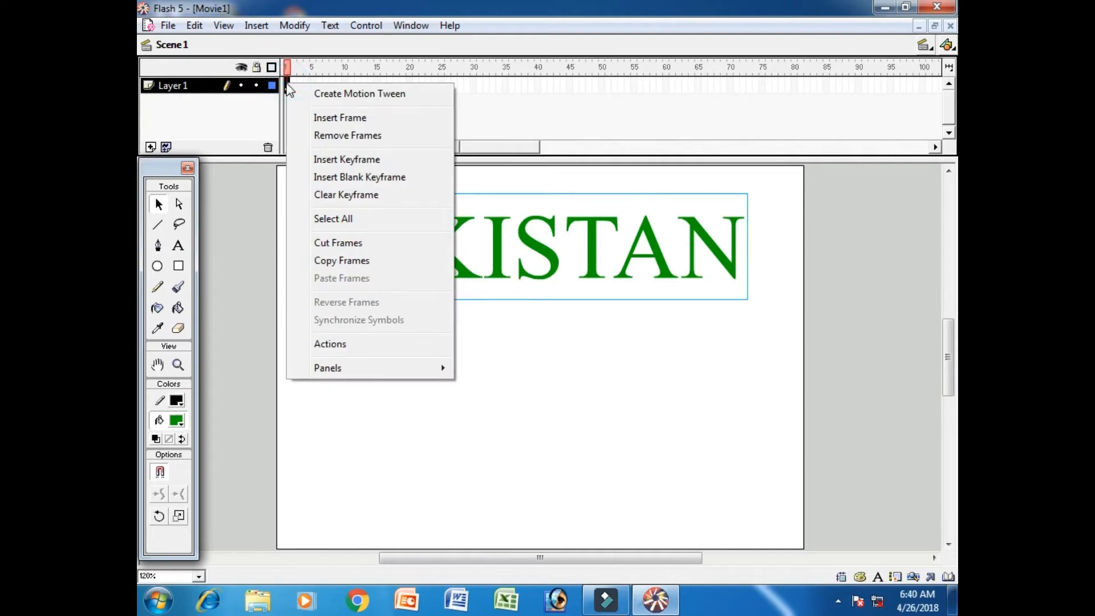
click(288, 84)
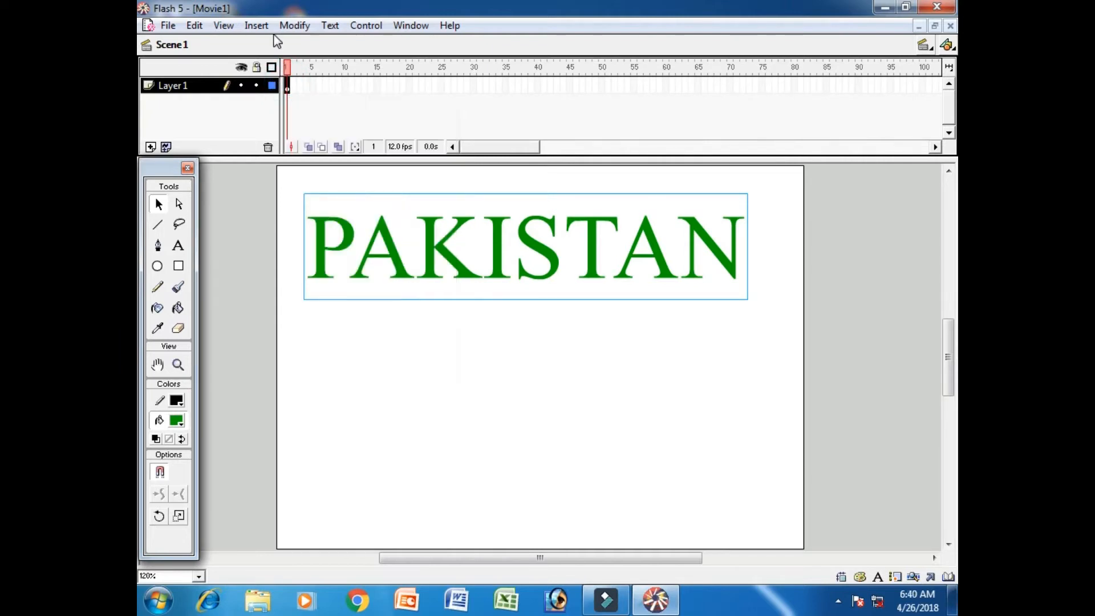
click(255, 25)
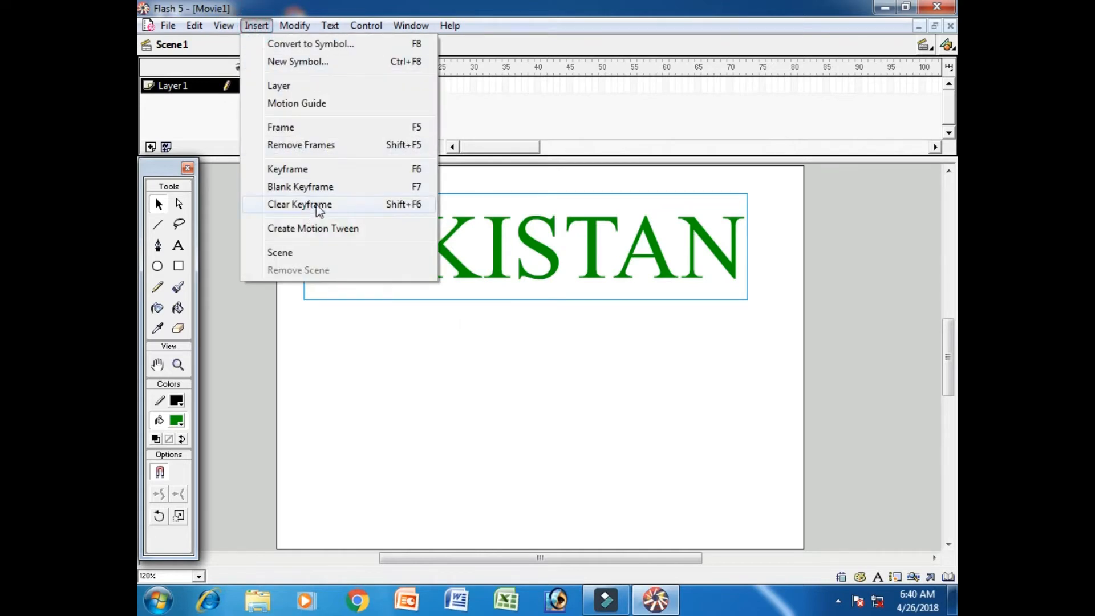
click(471, 148)
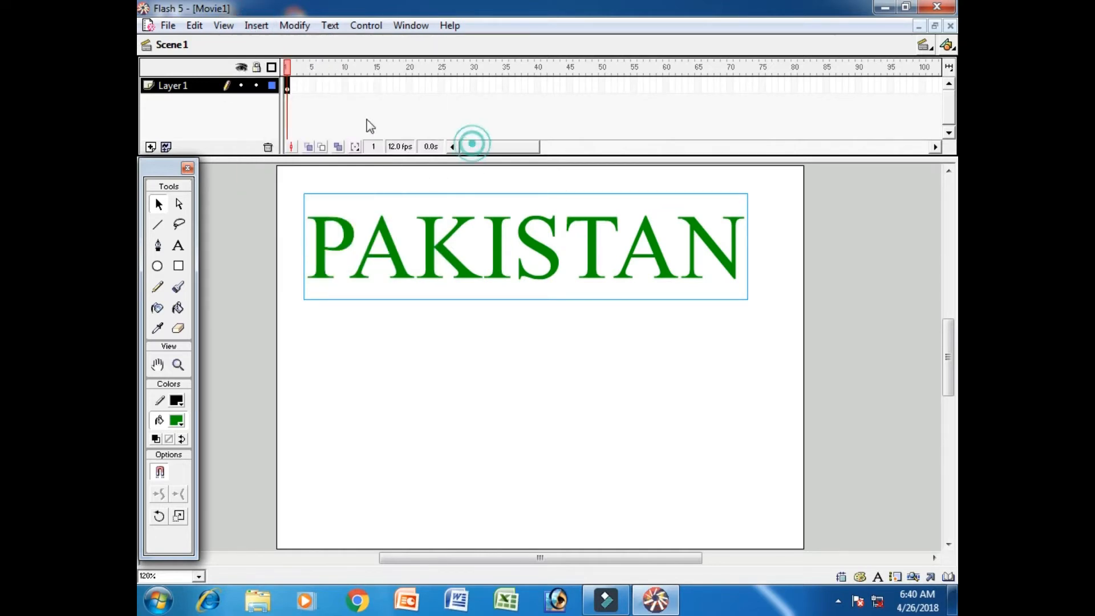
right_click(287, 85)
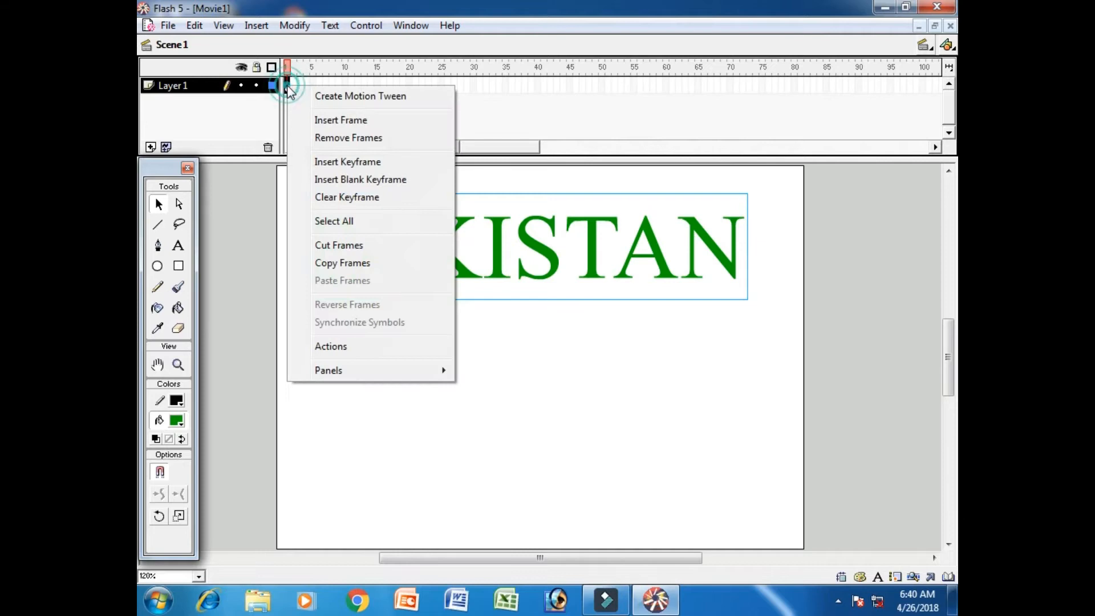
Set the tweening of frame 1 on Layer 1 to Shape in the frame properties and close them
click(286, 86)
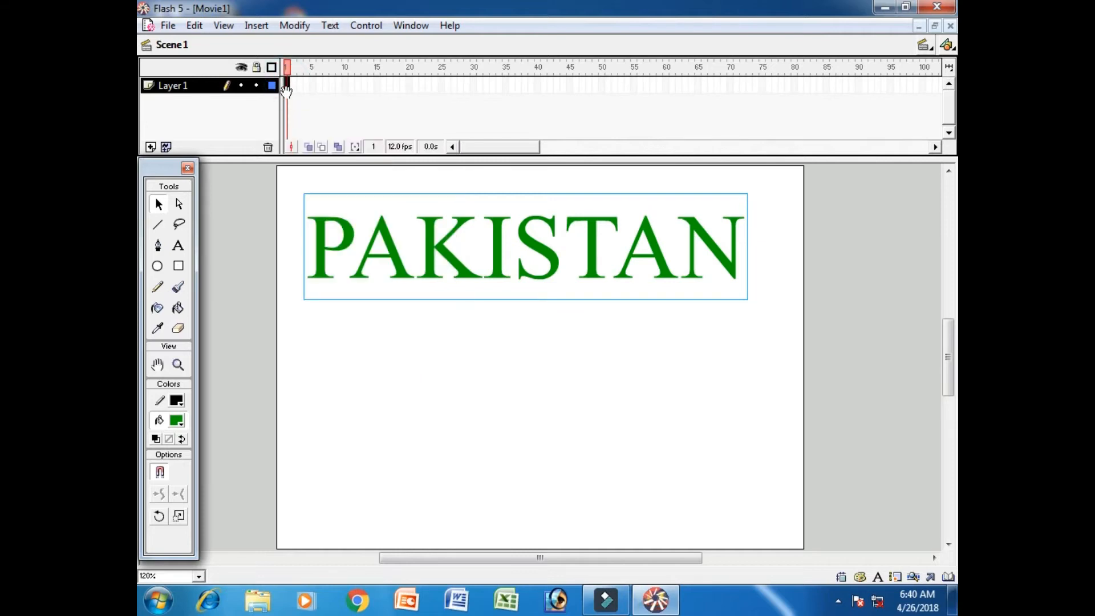
key(ctrl+f)
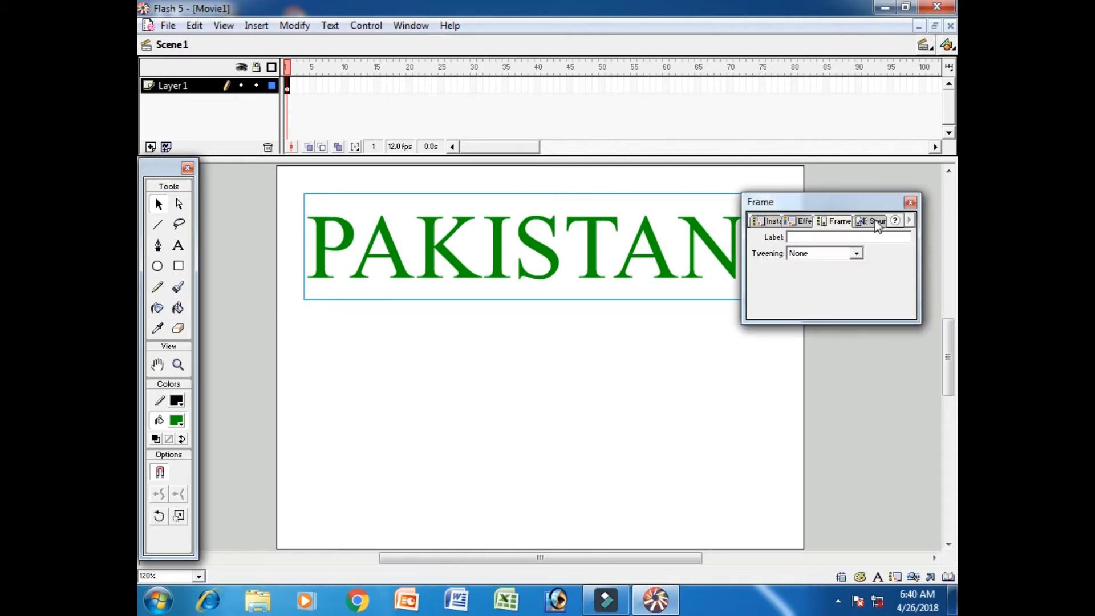
drag(848, 204, 797, 130)
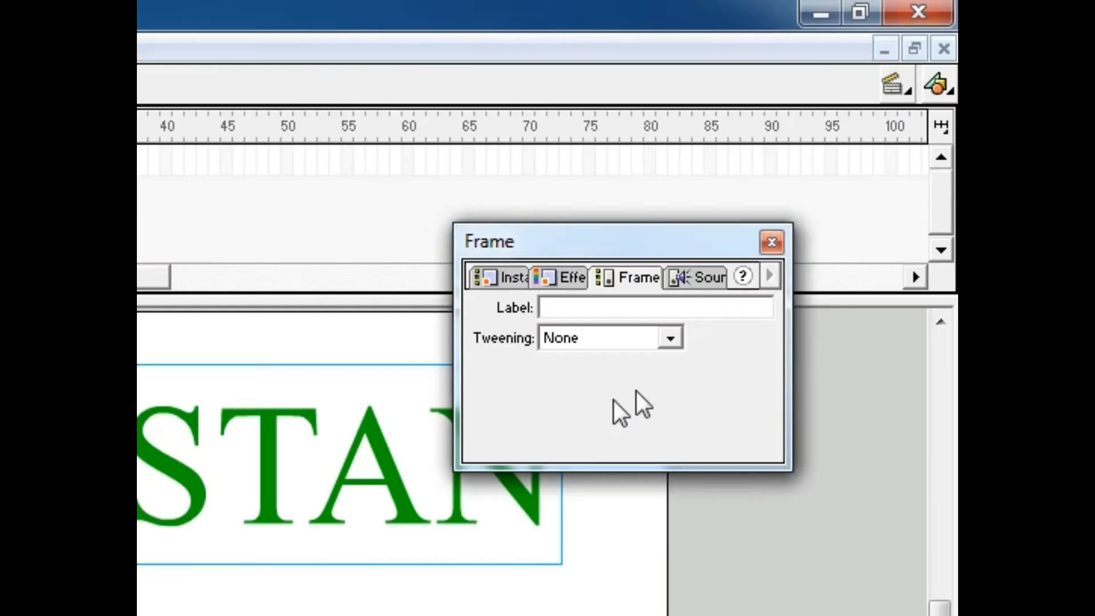
click(613, 341)
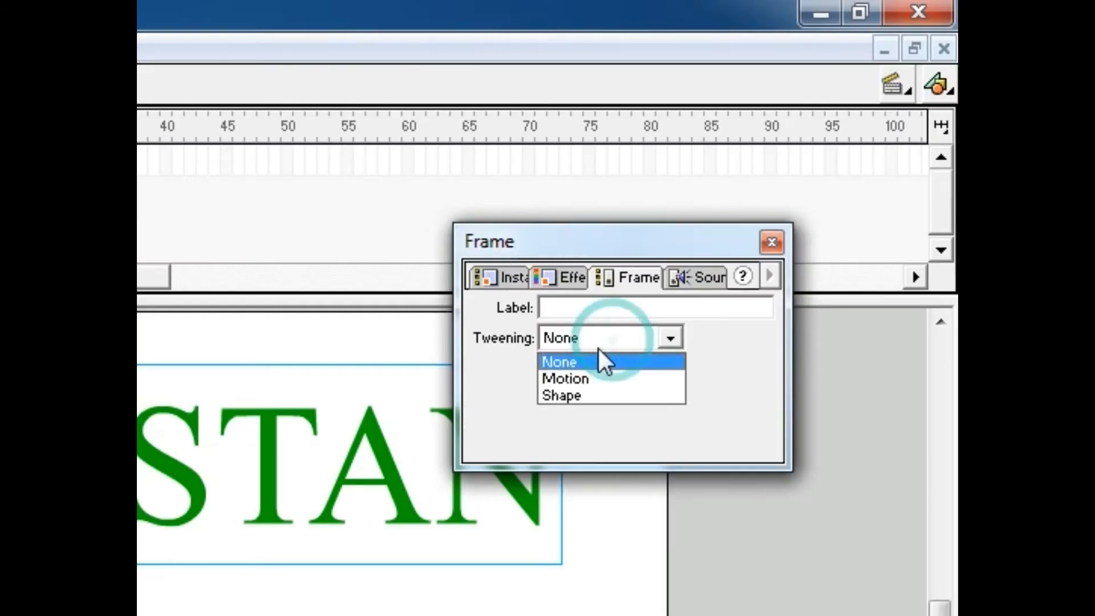
click(586, 394)
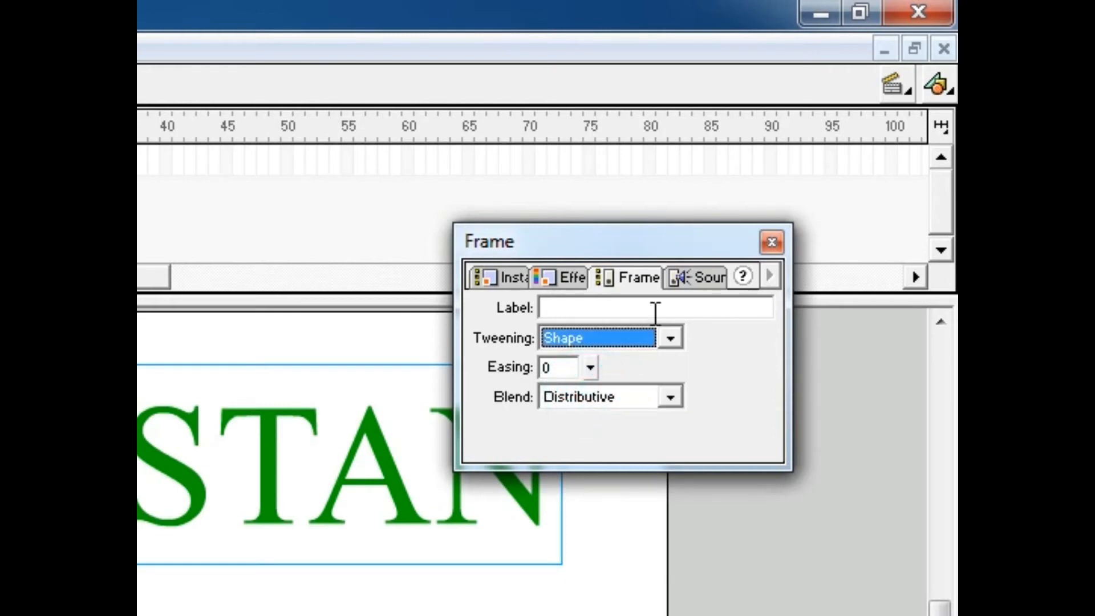
click(772, 244)
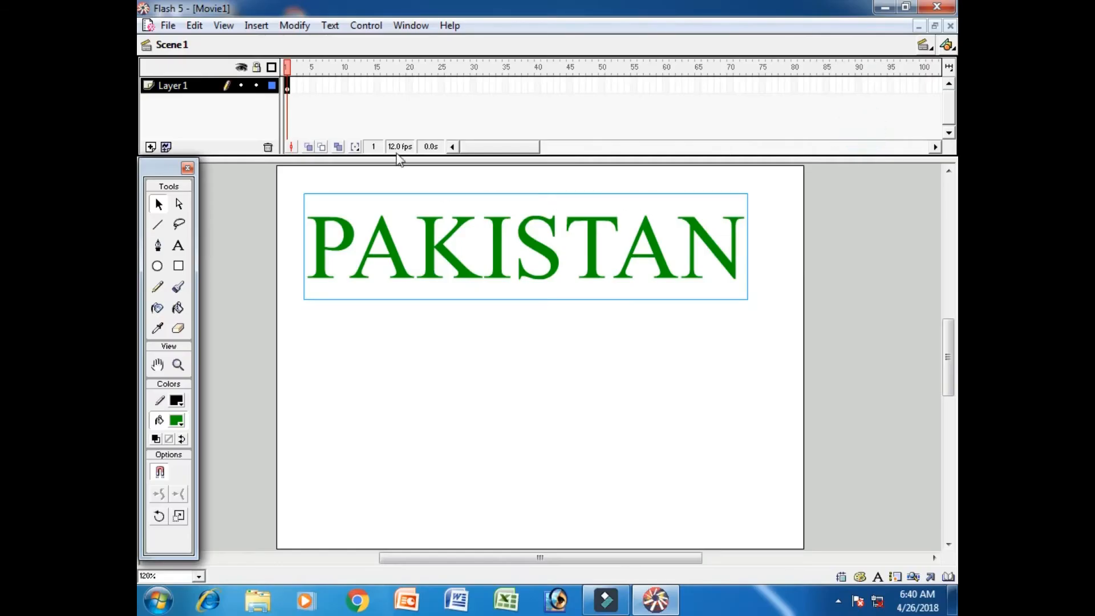
Insert a blank keyframe at frame 40 and add the dark red text "Karachi...." near the lower-left corner of the stage
click(538, 86)
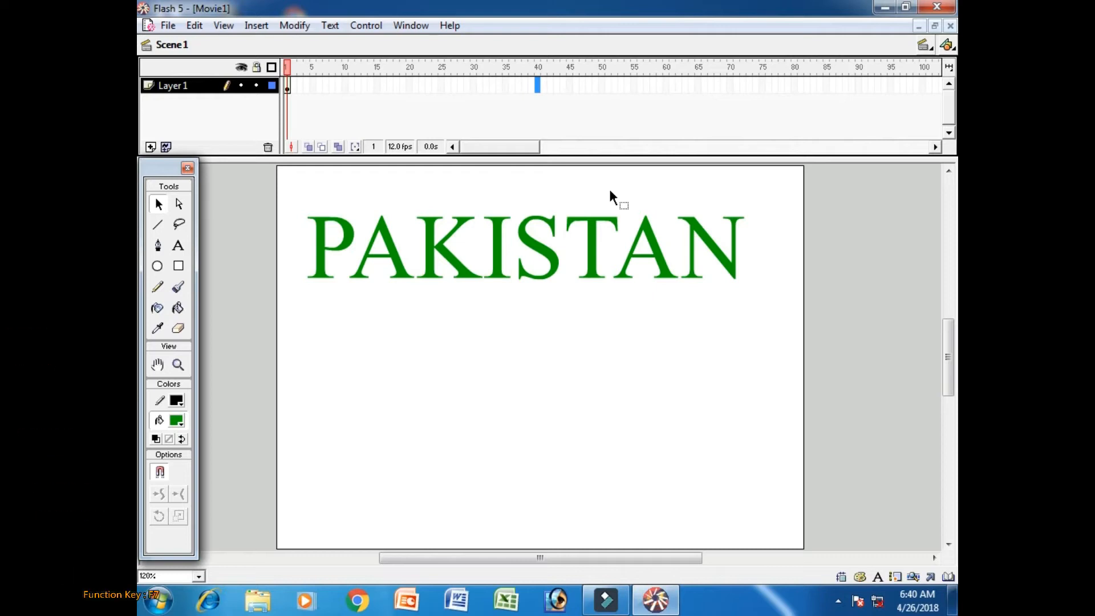
key(F7)
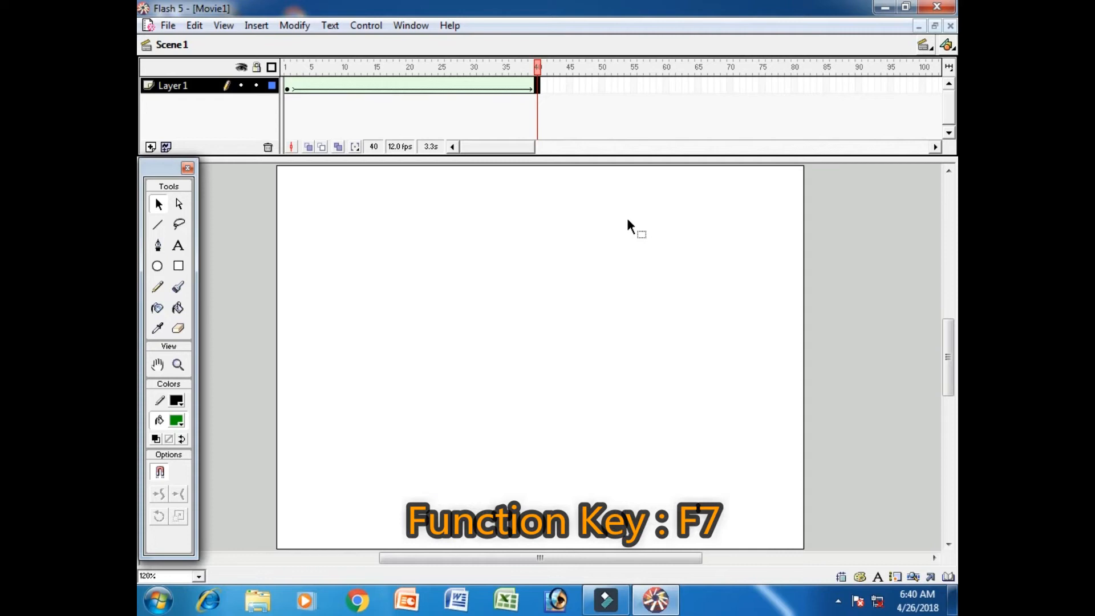
click(186, 251)
click(178, 425)
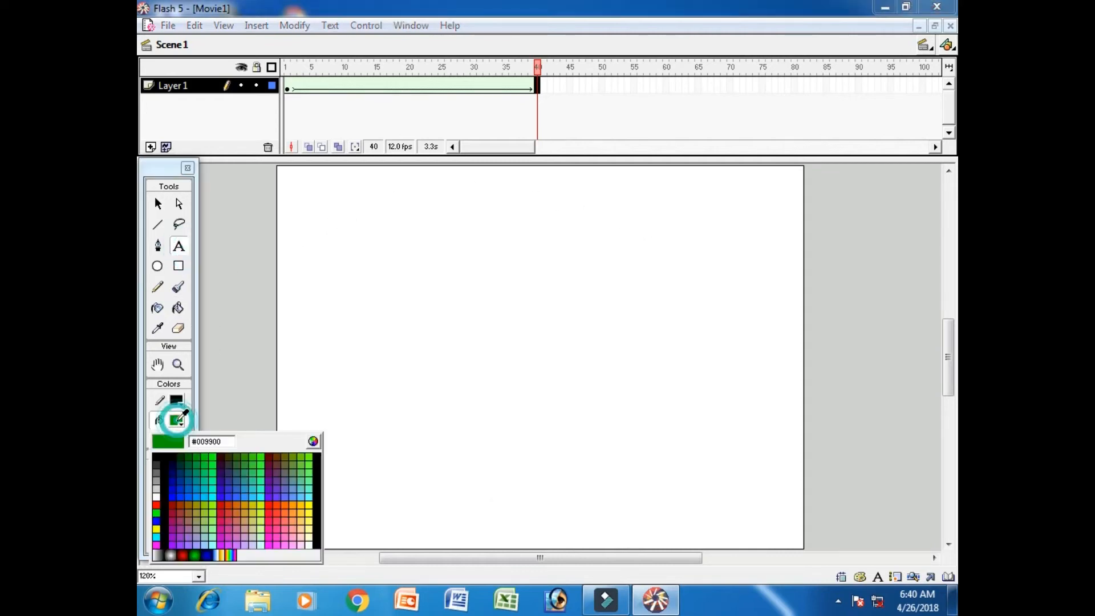
click(173, 504)
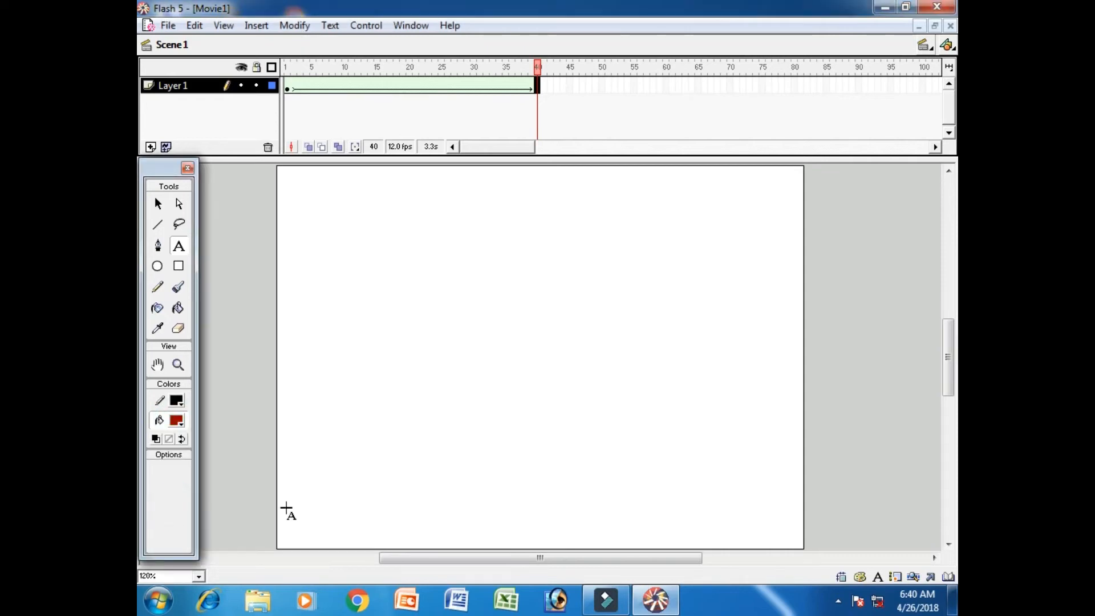
click(303, 506)
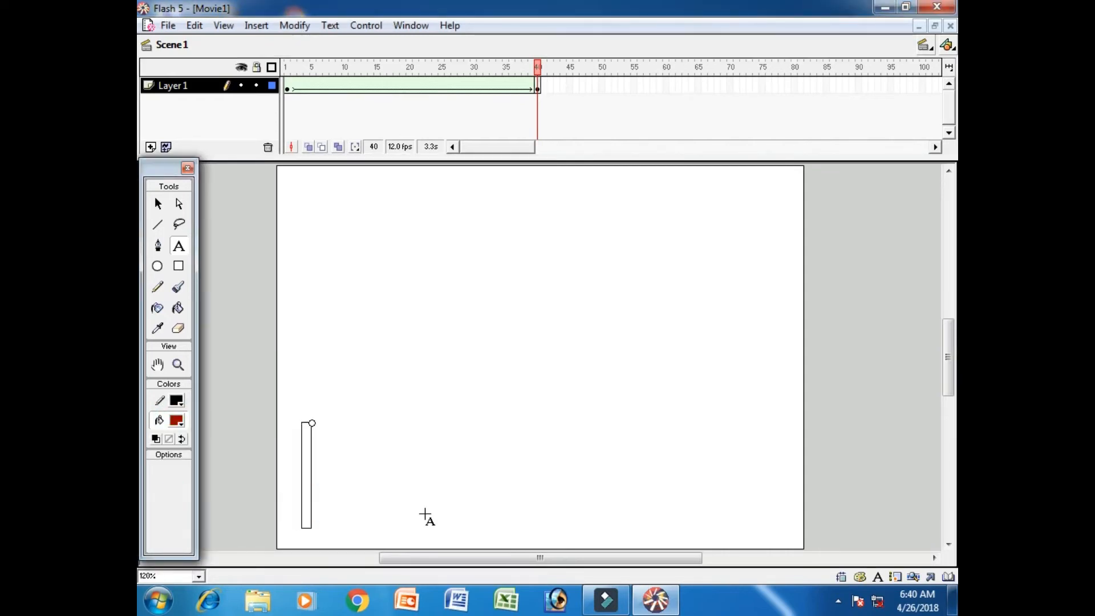
text(k)
key(BackSpace)
text(Ka)
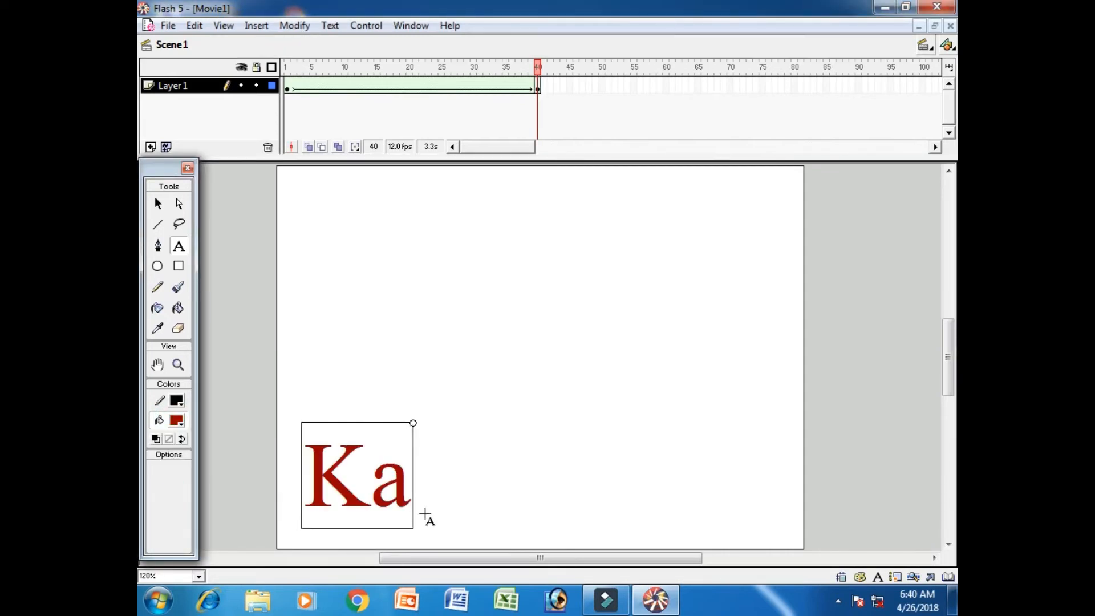
text(rachi)
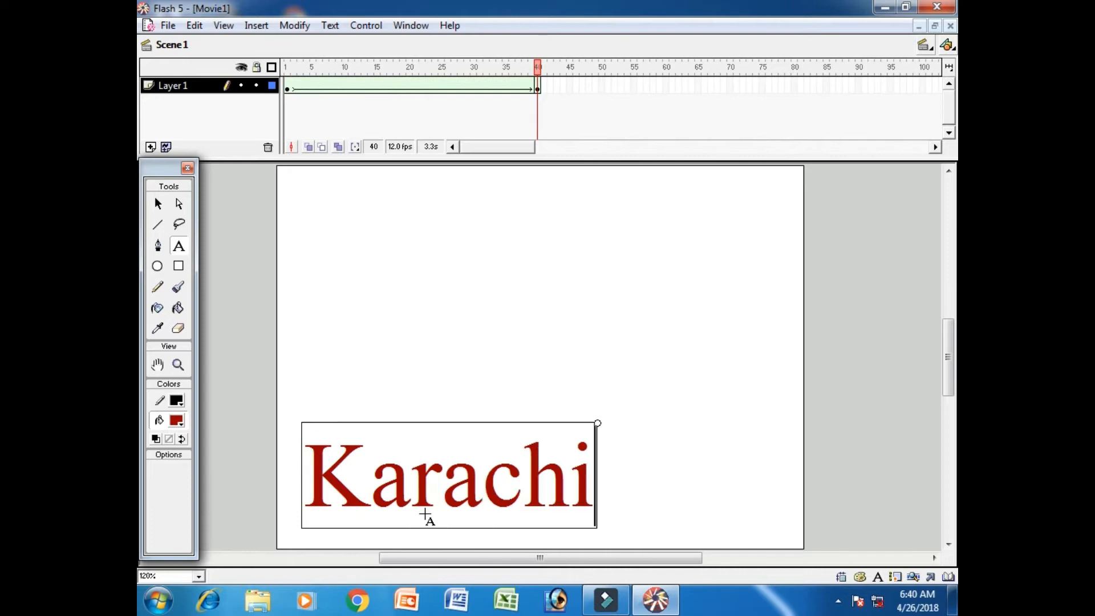
text(....)
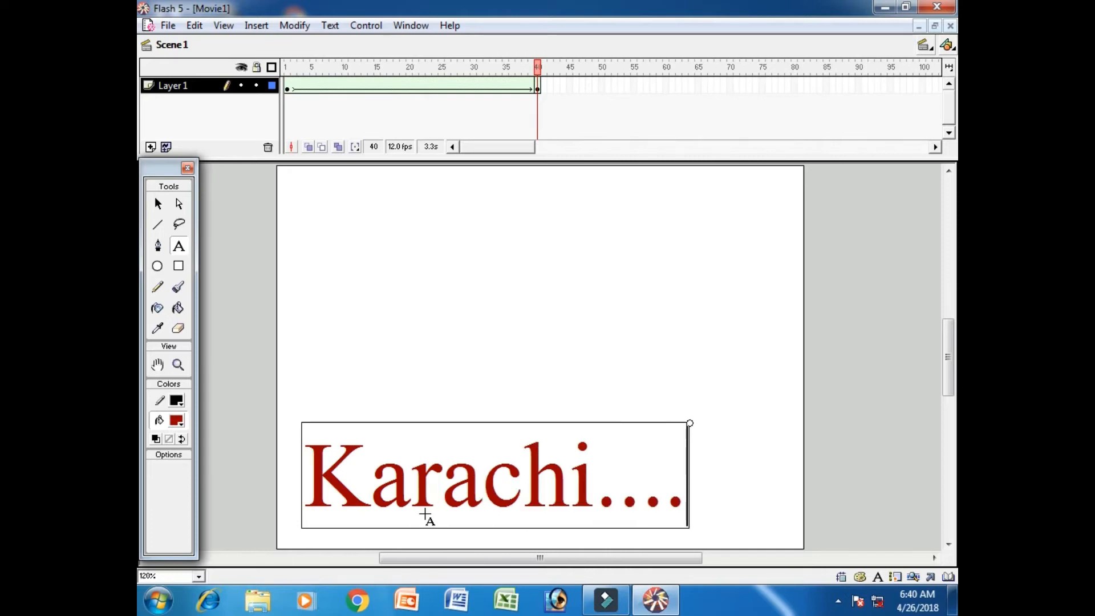
Insert a blank keyframe at frame 80 of Layer 1 and set the text fill colour to bright blue
click(158, 204)
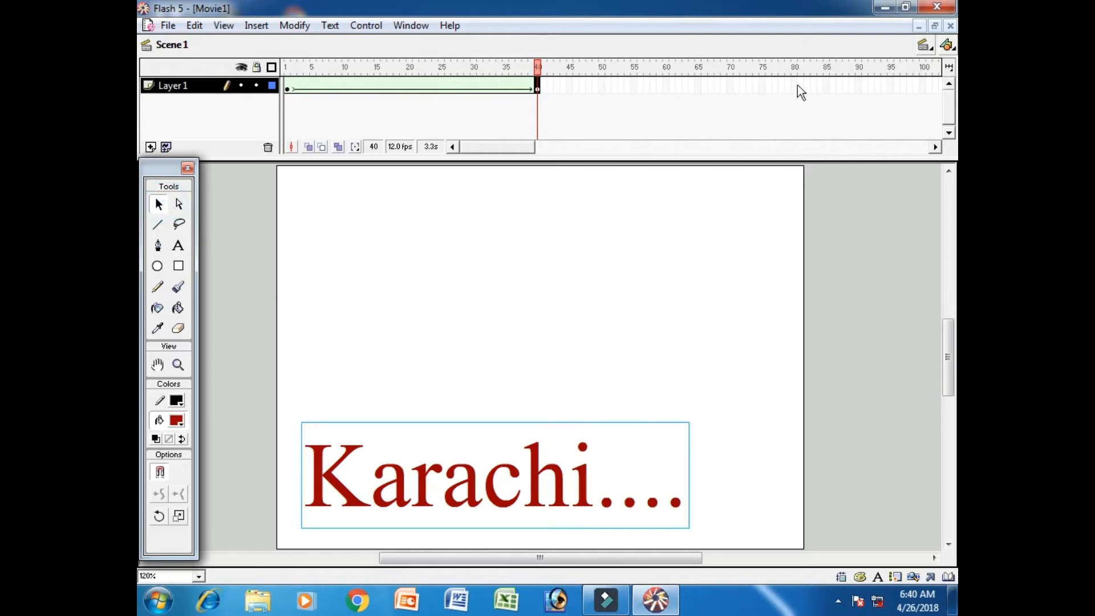
click(797, 84)
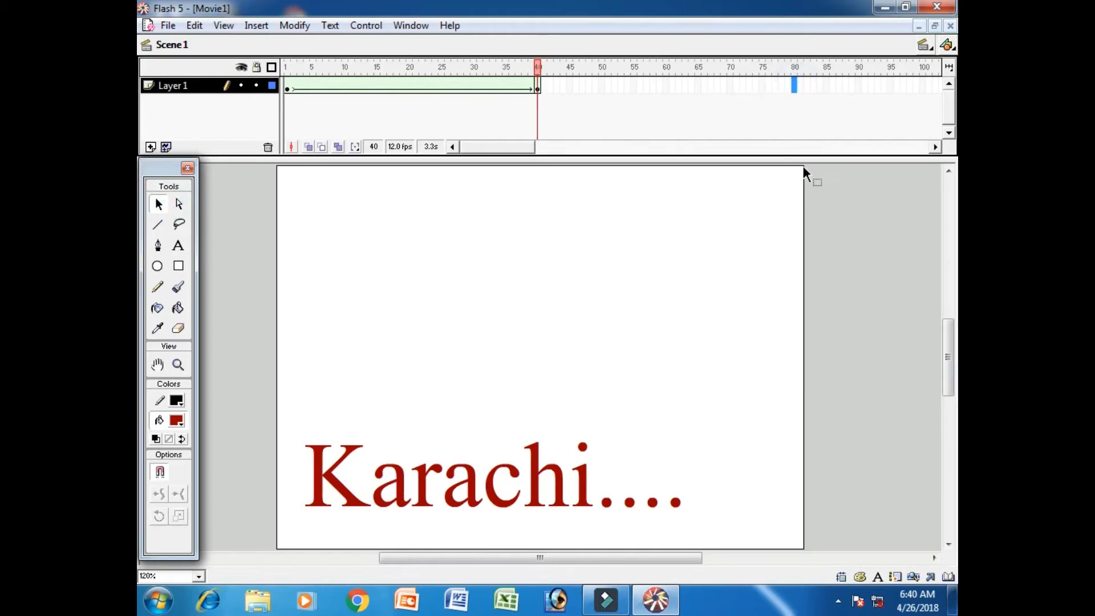
key(F7)
click(178, 246)
click(177, 421)
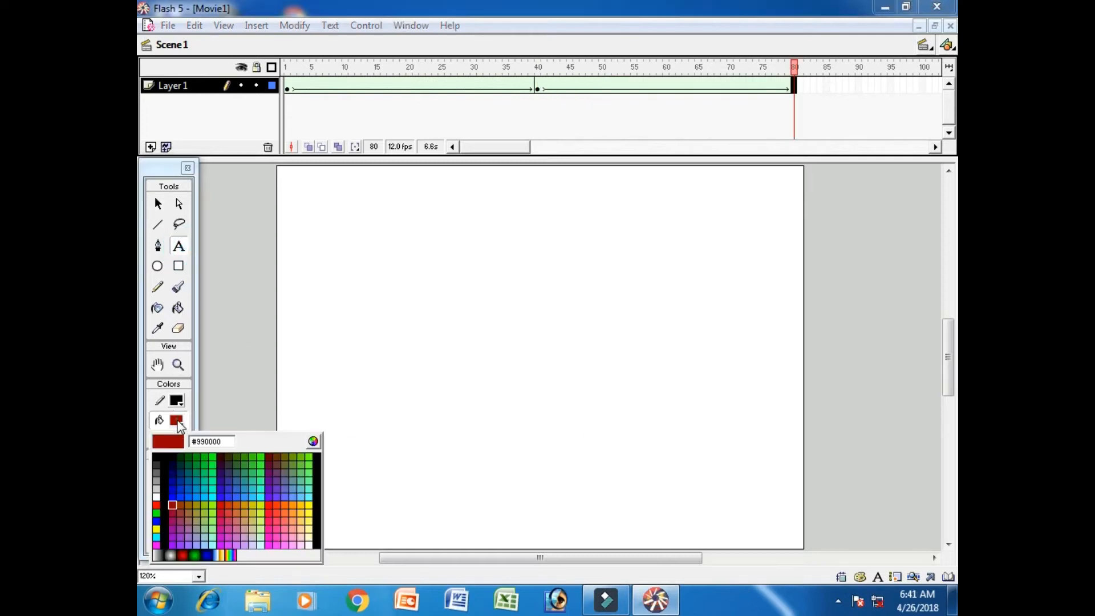
click(179, 497)
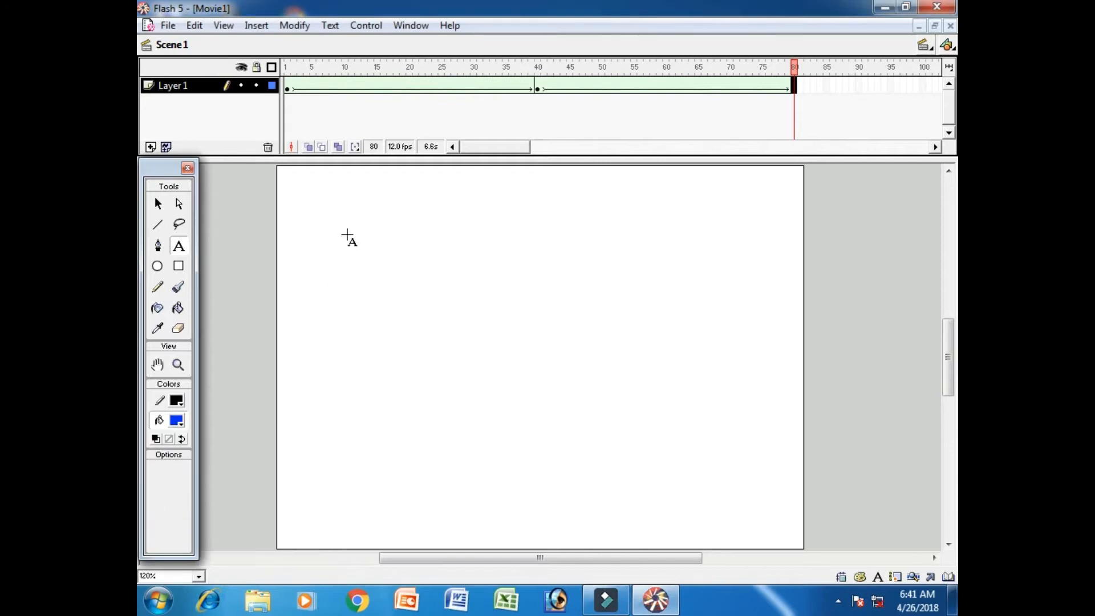
Add the text "Lahore" at frame 80 and move it to about the middle of the stage
click(328, 362)
text(L)
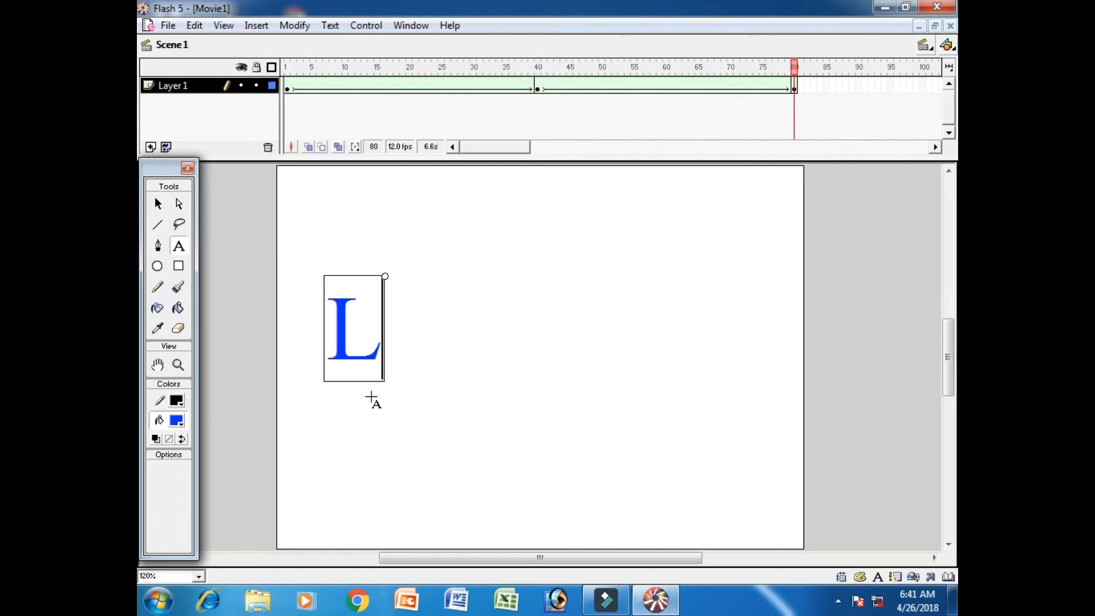
text(ahore)
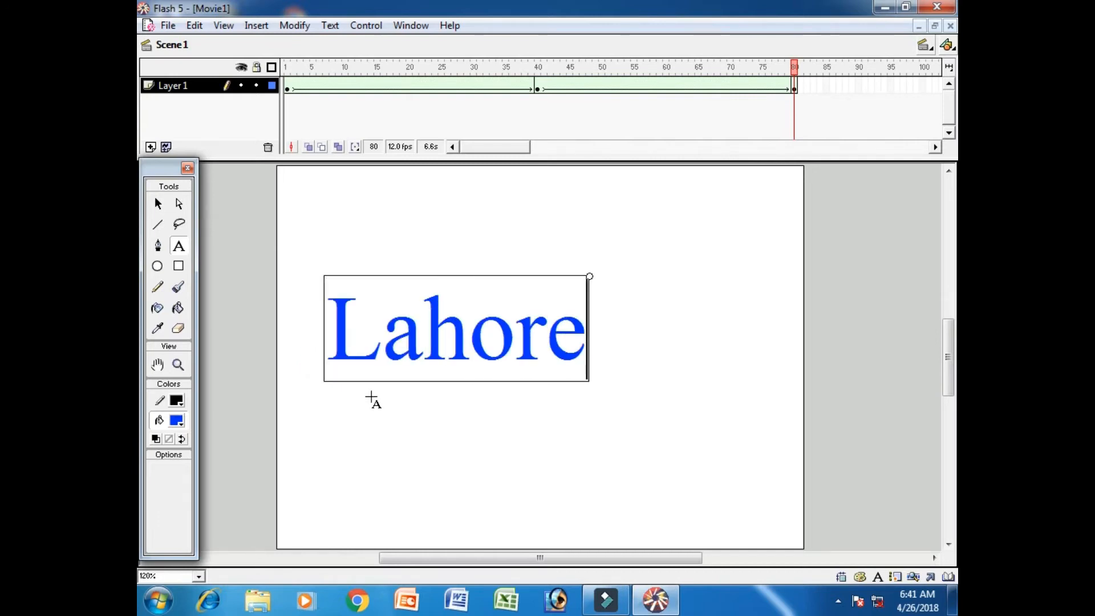
click(159, 203)
drag(551, 355, 639, 375)
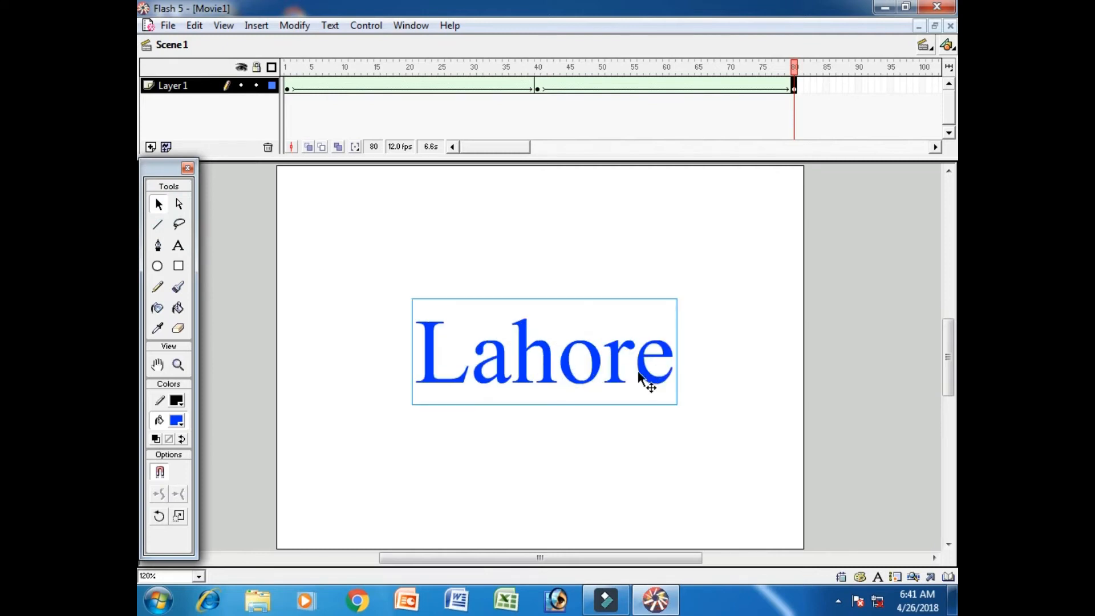
Insert a blank keyframe at frame 120 of Layer 1 and set the fill colour to magenta #FF00FF
drag(515, 150, 557, 160)
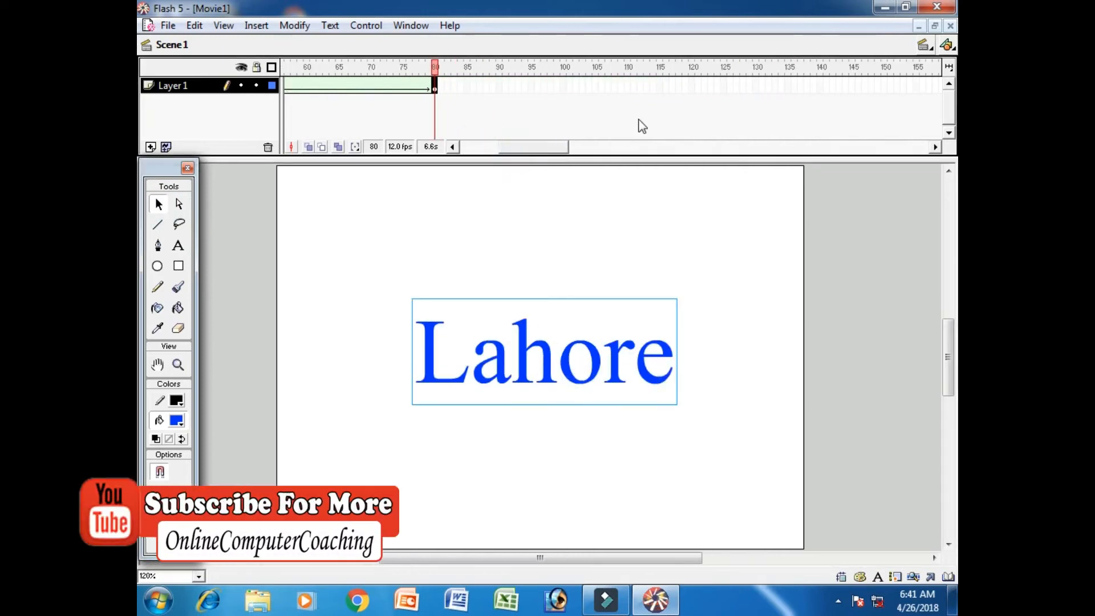
click(692, 86)
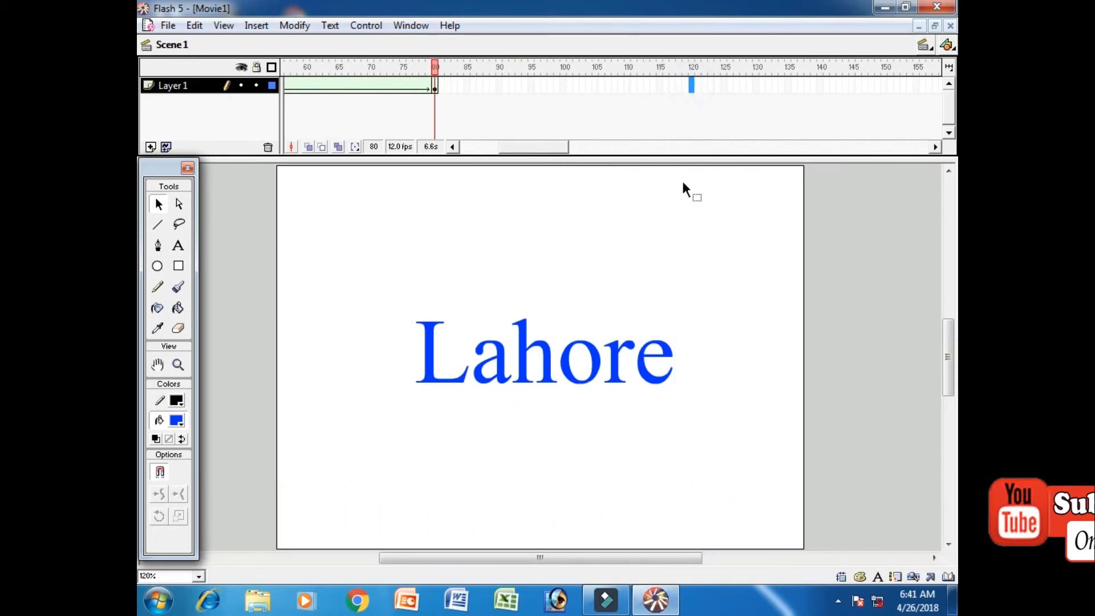
key(F7)
click(177, 421)
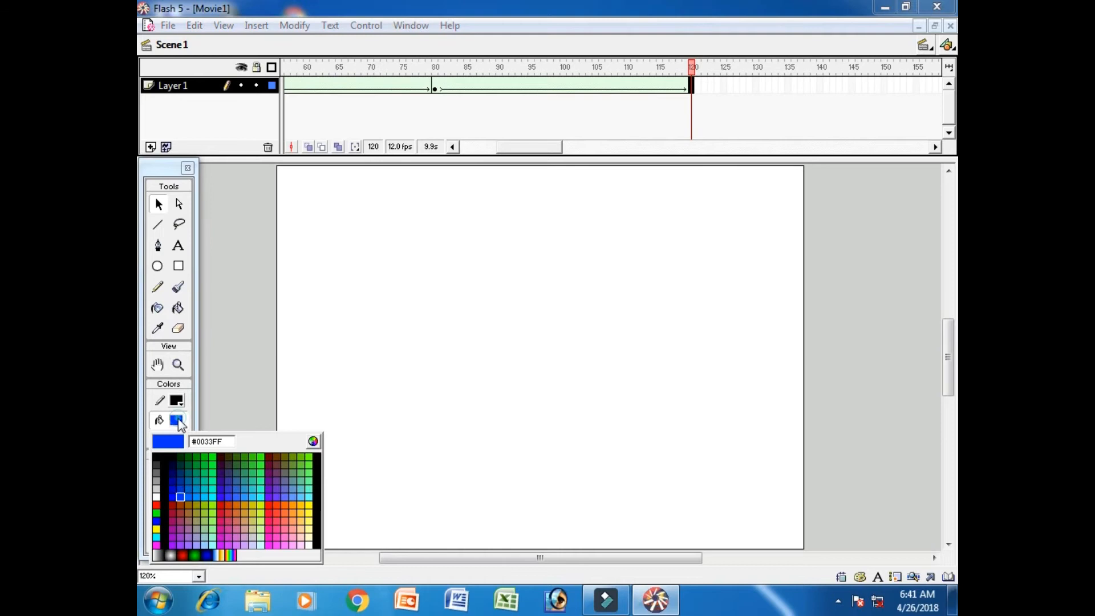
click(158, 544)
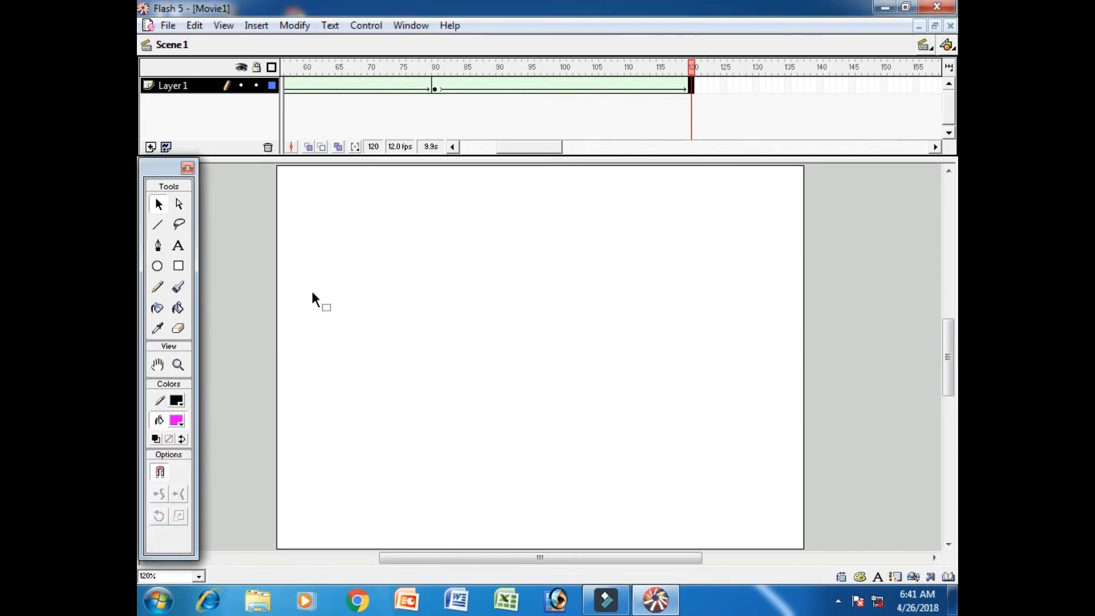
Add the text "Hyderabad" near the upper-left corner of the stage at frame 120
click(178, 245)
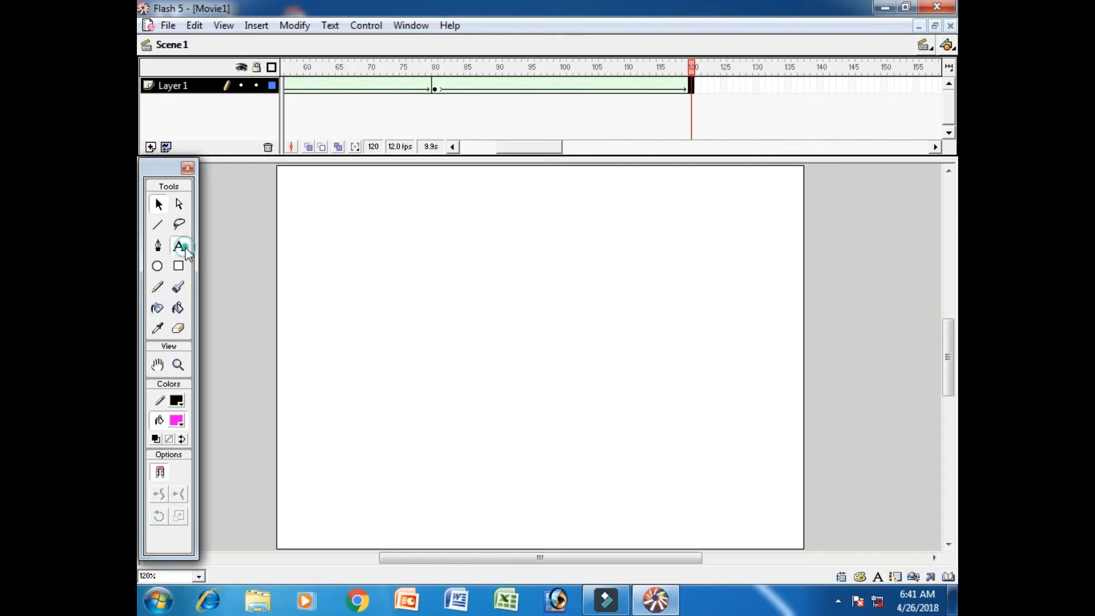
click(312, 286)
text(H)
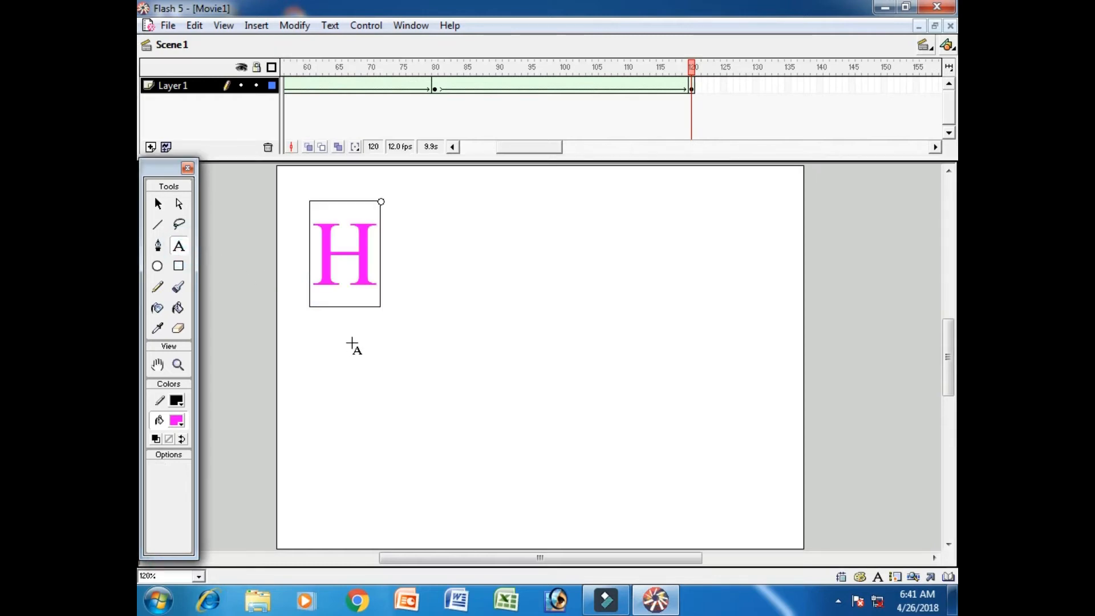
text(ydera)
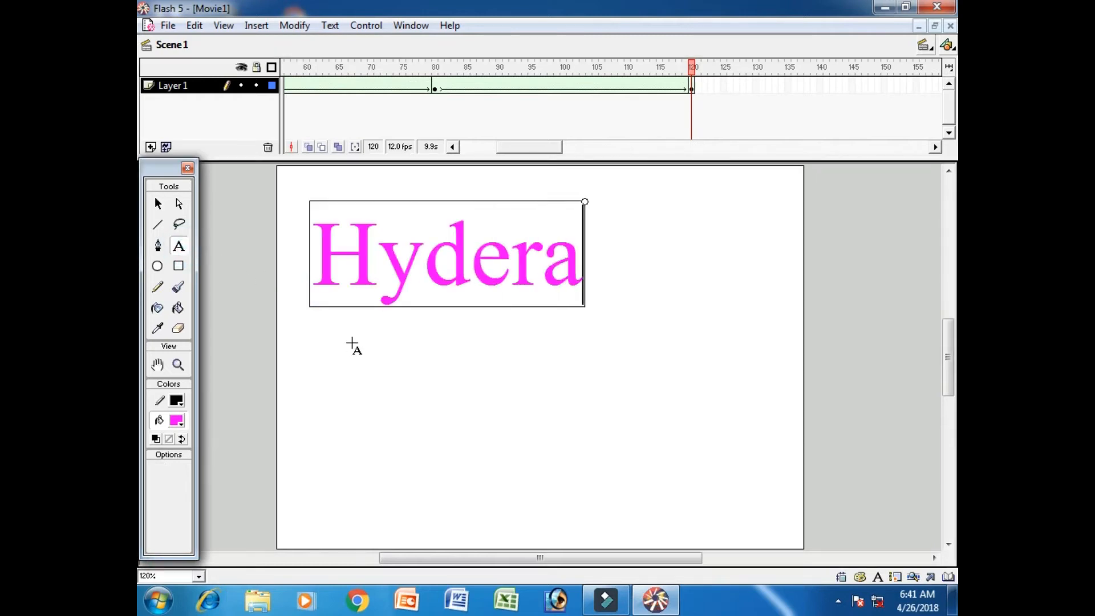
text(bad)
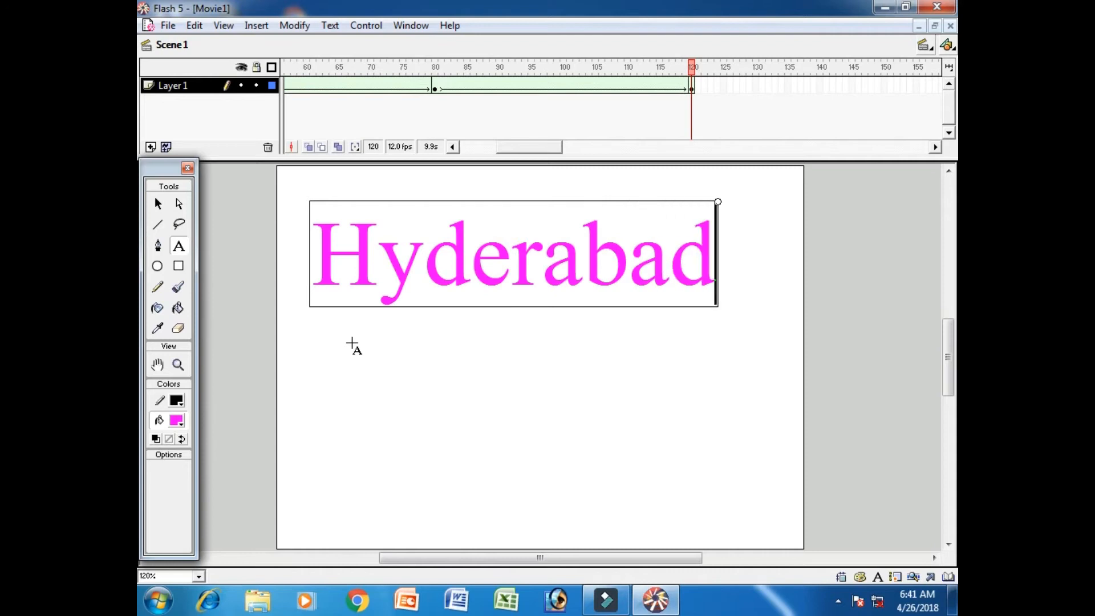
click(159, 204)
Insert a blank keyframe at frame 160 of Layer 1 and set the text fill colour to bright green
drag(529, 145, 562, 155)
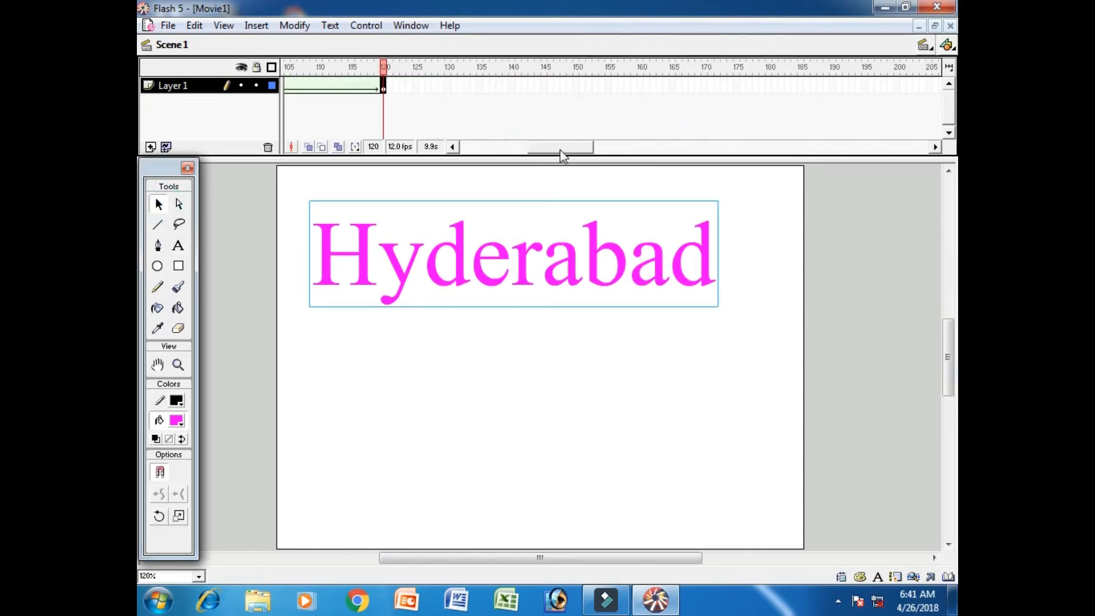
click(640, 86)
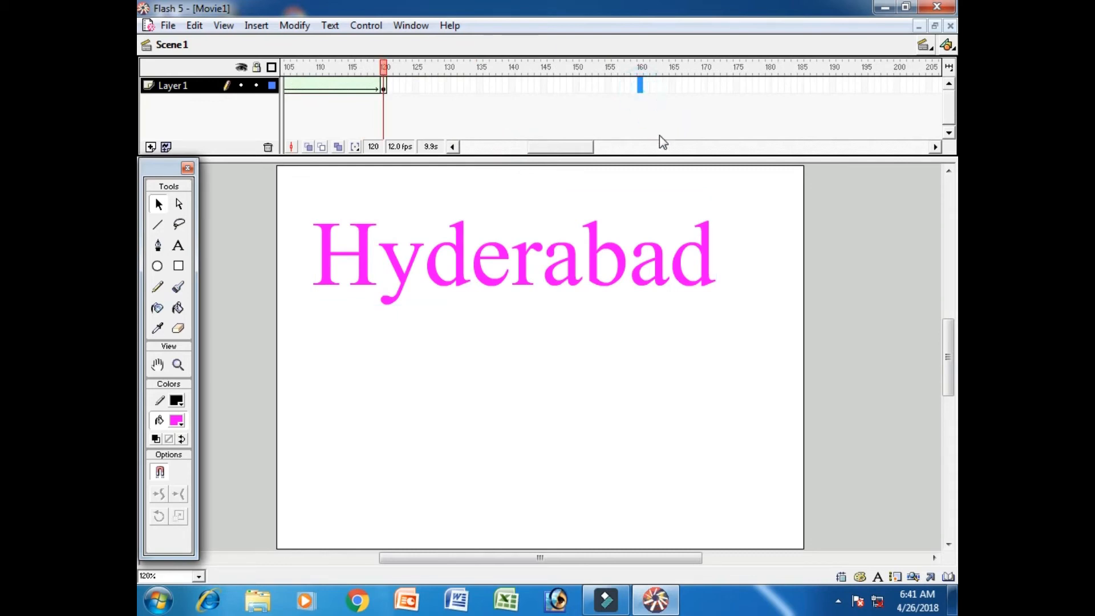
key(F7)
click(178, 245)
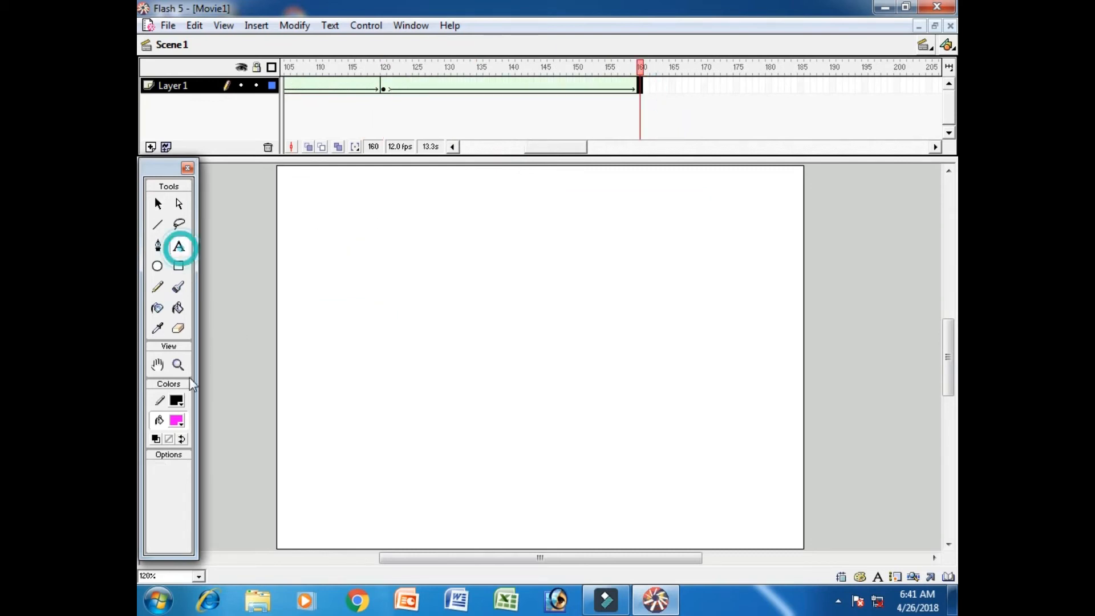
click(177, 421)
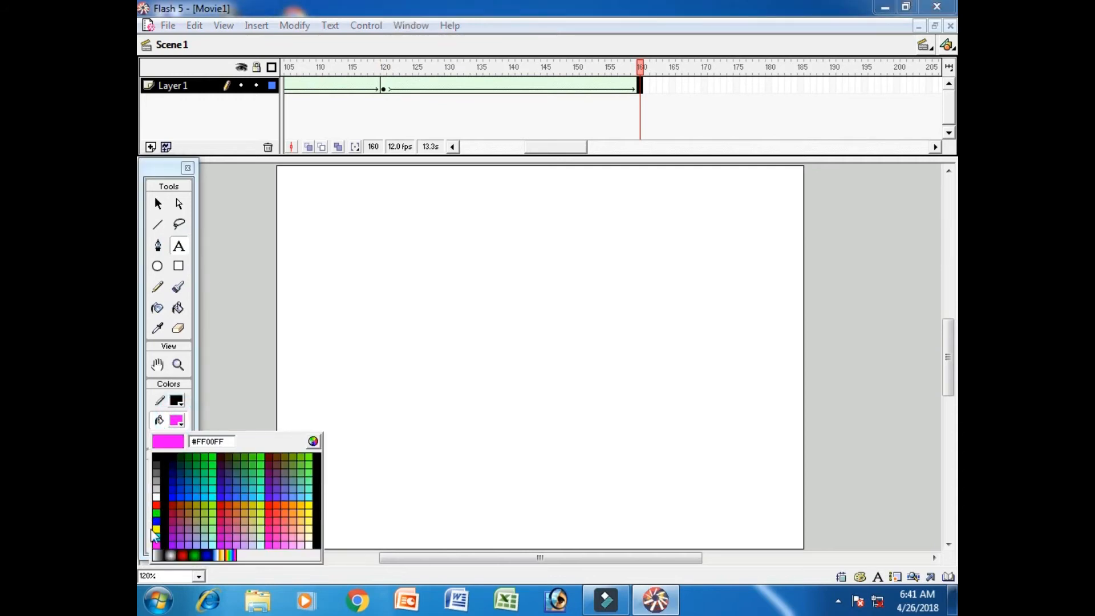
click(161, 512)
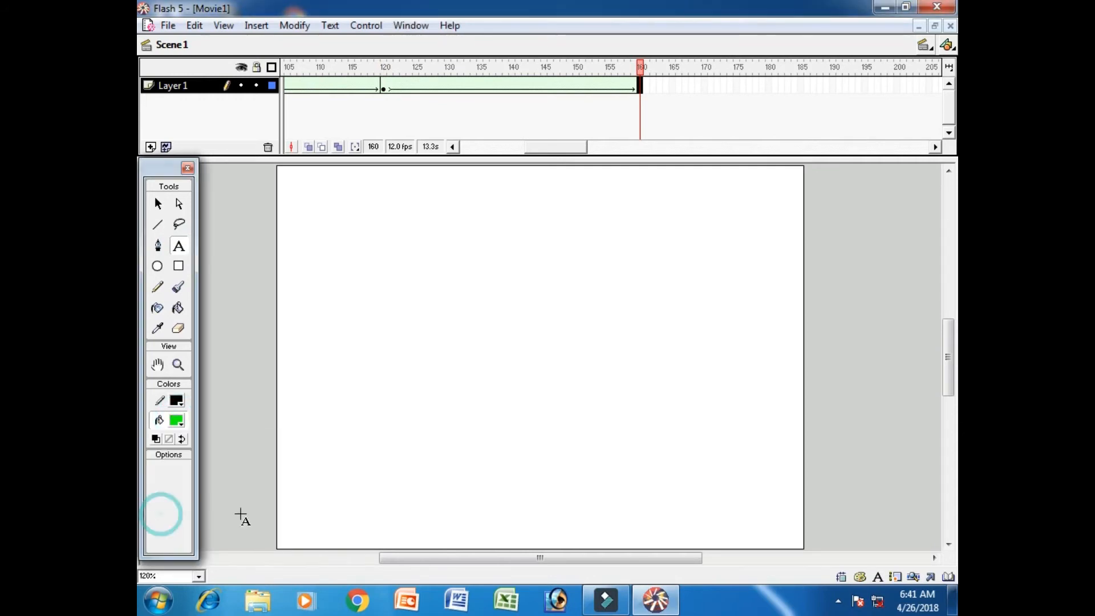
Add the text "Quetta" near the lower-left corner of the stage at frame 160
click(304, 504)
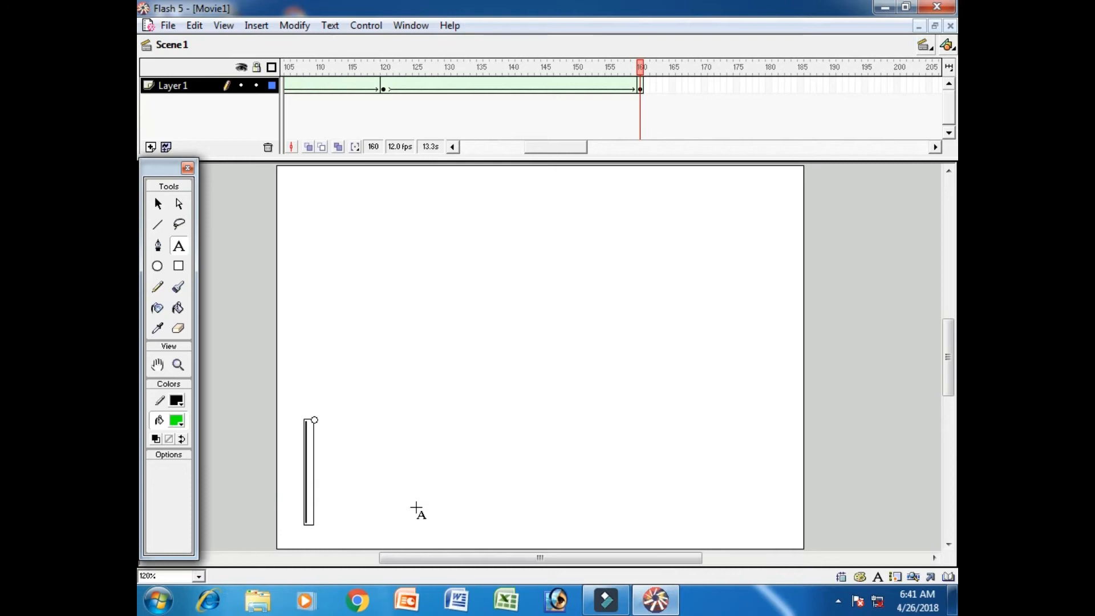
text(Quetta)
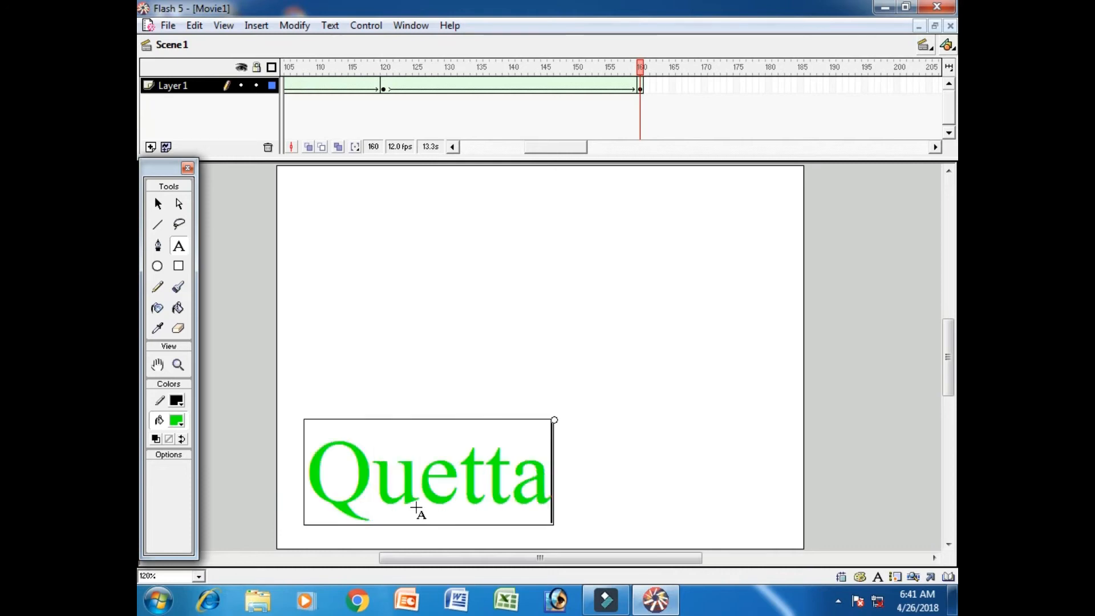
click(159, 204)
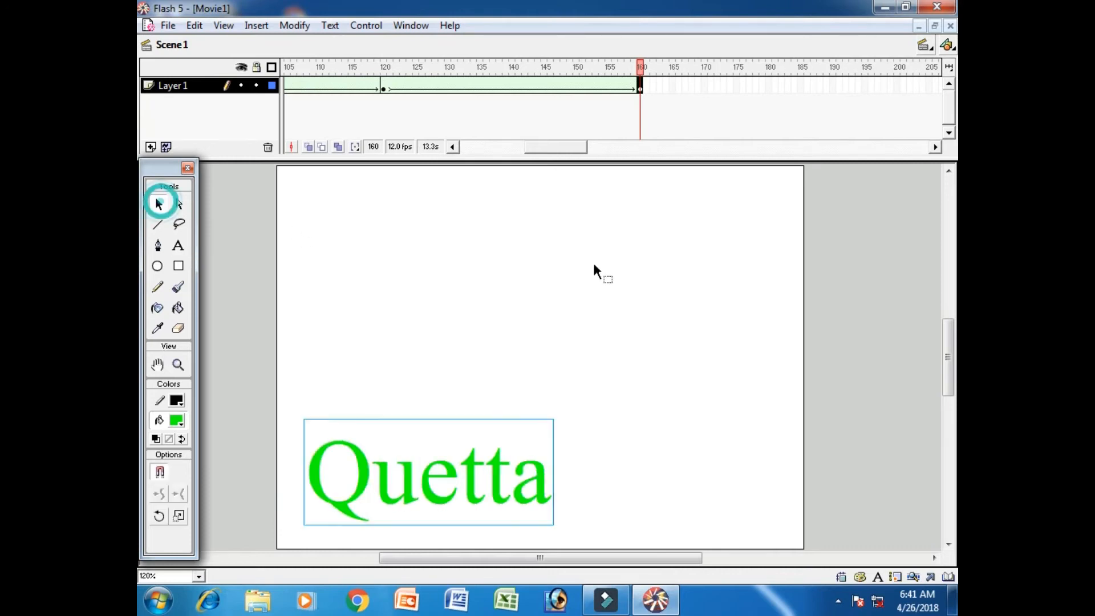
Break apart the PAKISTAN text in the keyframe at frame 1
drag(565, 151, 496, 153)
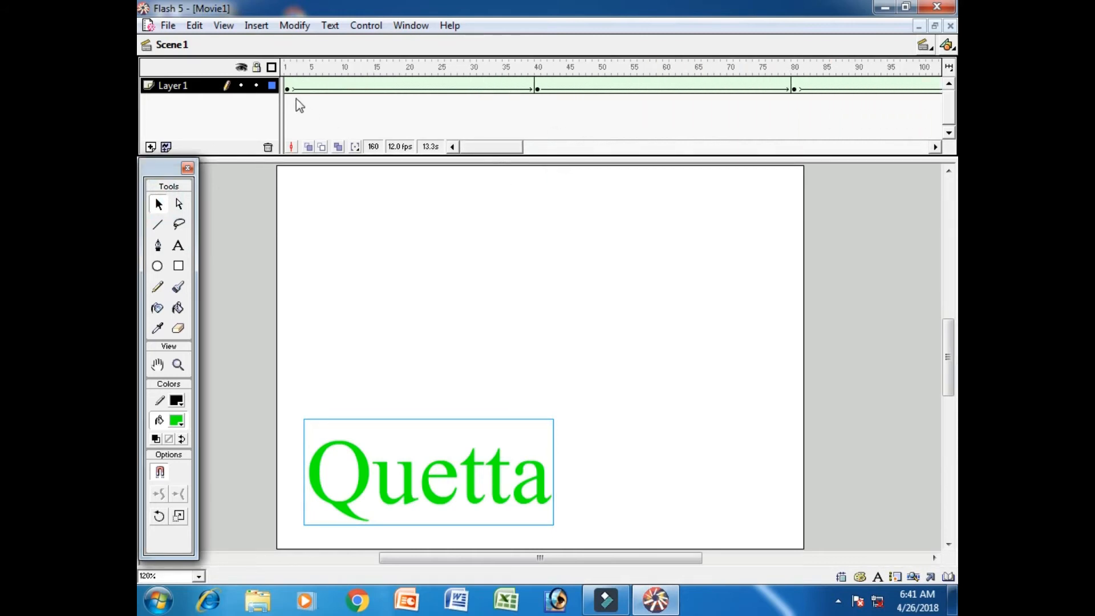
click(287, 87)
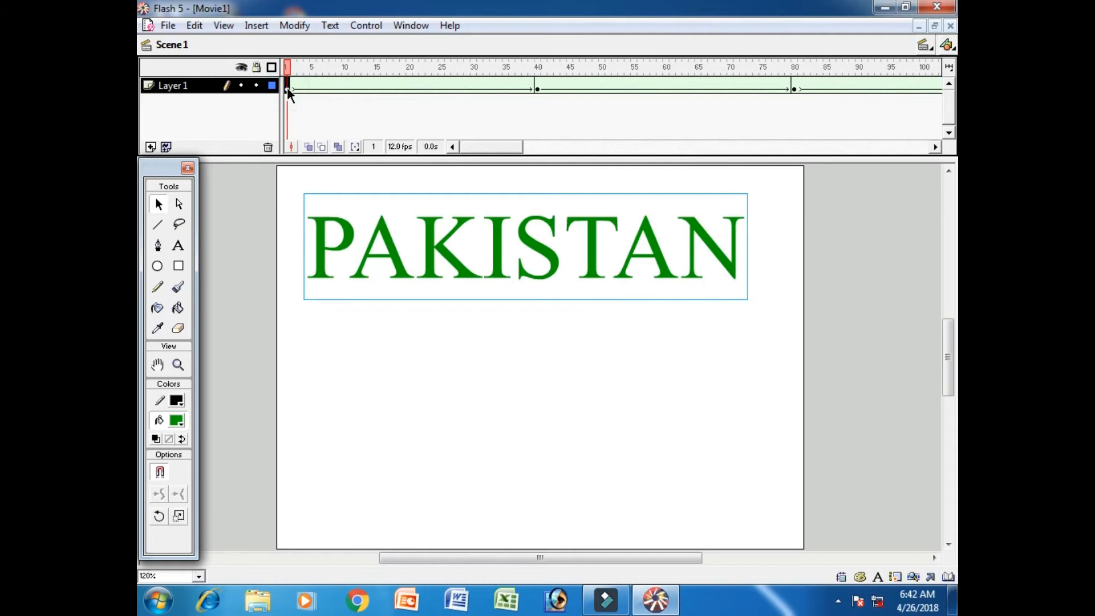
key(ctrl+b)
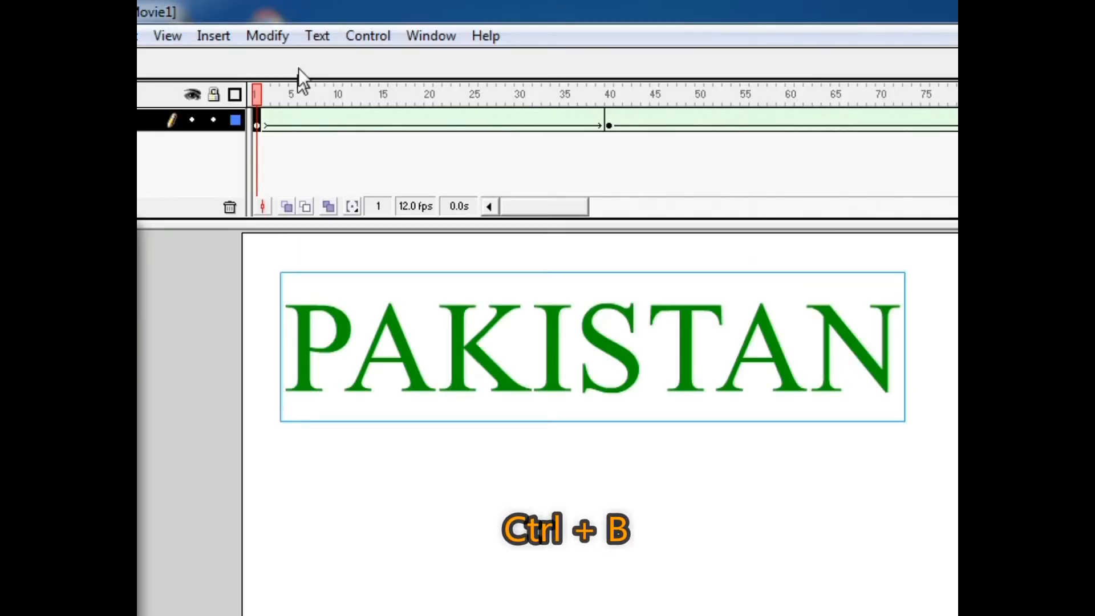
click(254, 39)
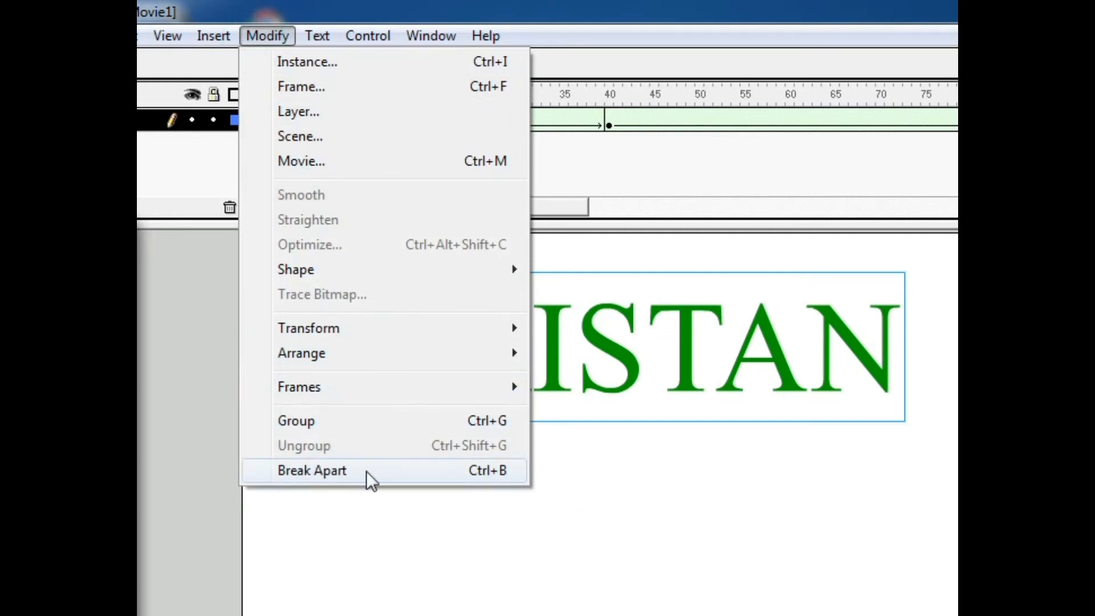
click(312, 471)
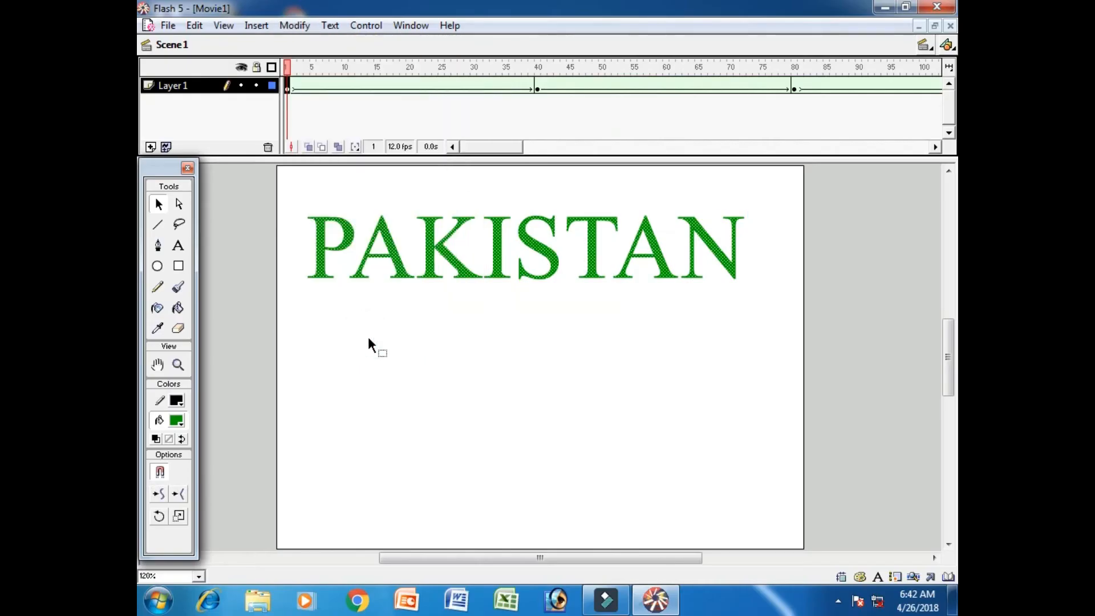
Break apart the "Karachi...." text at frame 40 and the "Lahore" text at frame 80
click(535, 88)
click(294, 25)
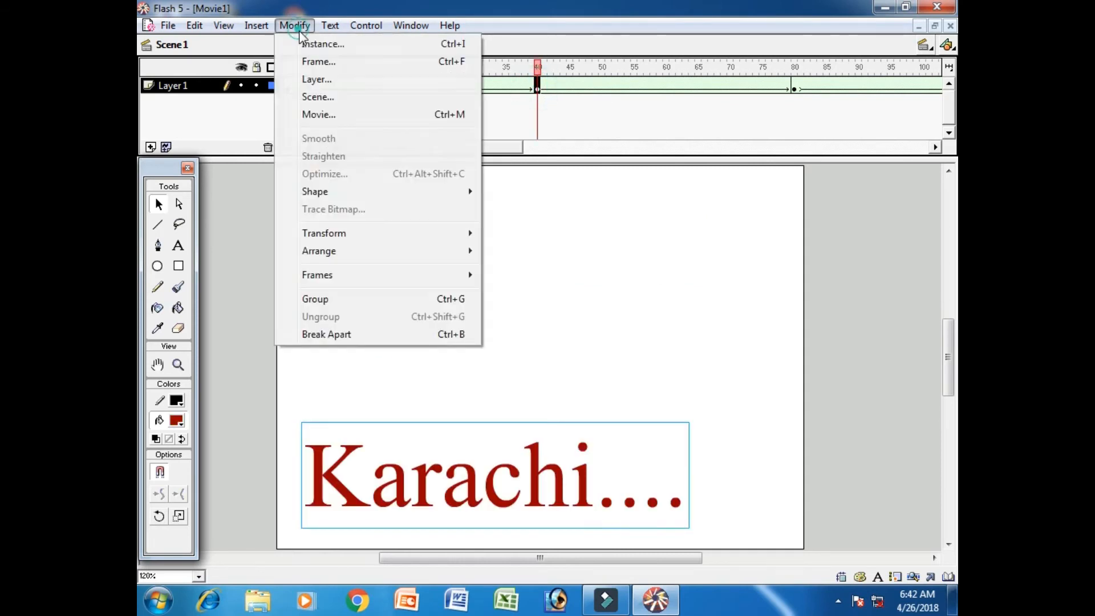
click(342, 333)
drag(495, 144, 521, 157)
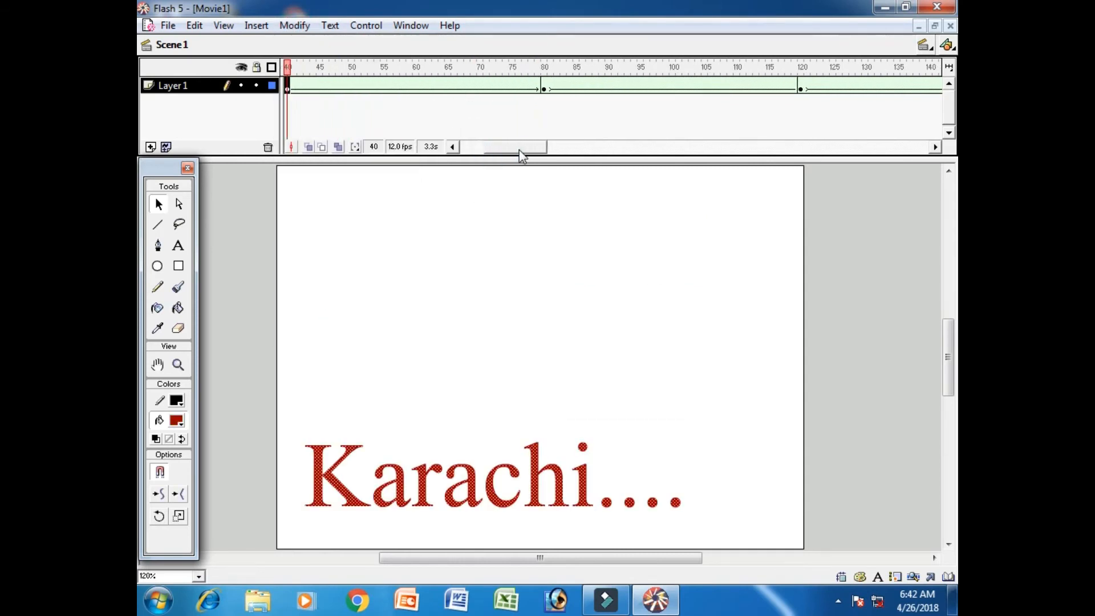
click(543, 87)
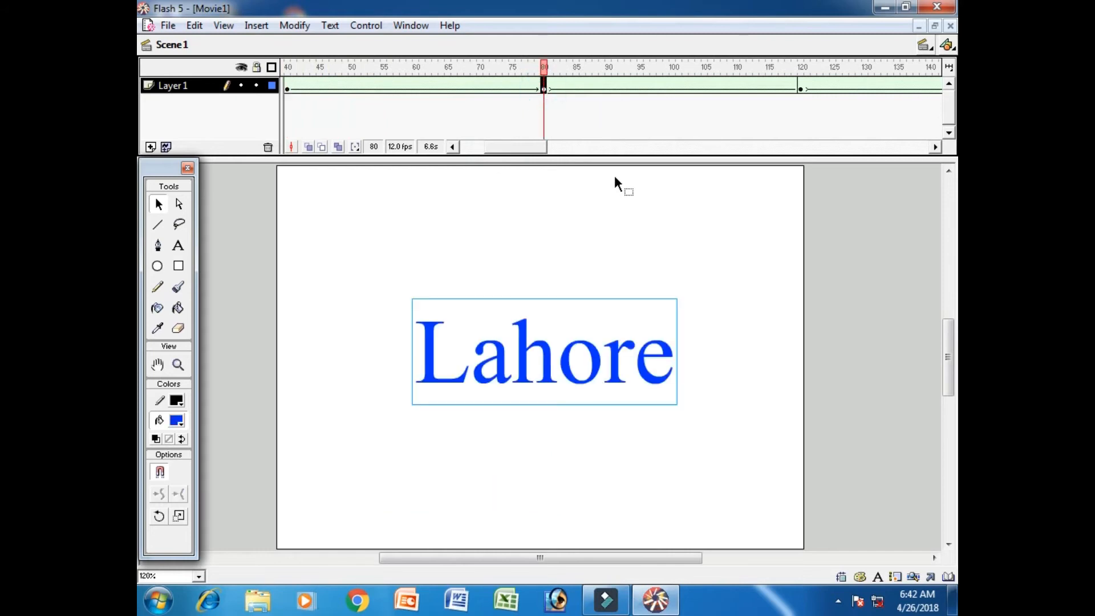
key(ctrl+b)
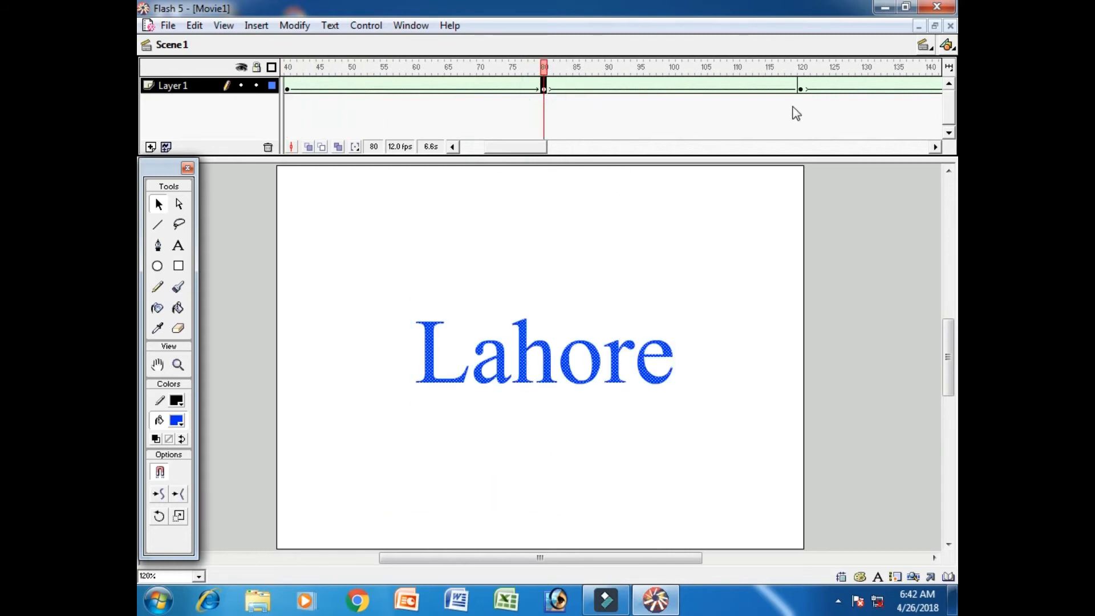
Break apart the "Hyderabad" text at frame 120 and the "Quetta" text at frame 160
click(801, 88)
key(ctrl+b)
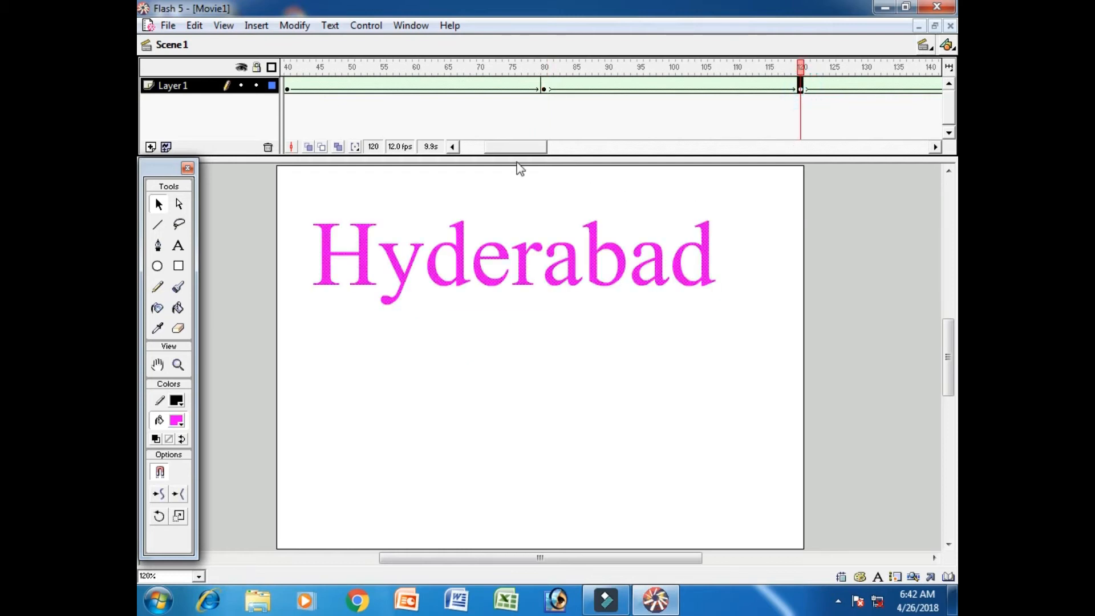
drag(514, 150, 545, 150)
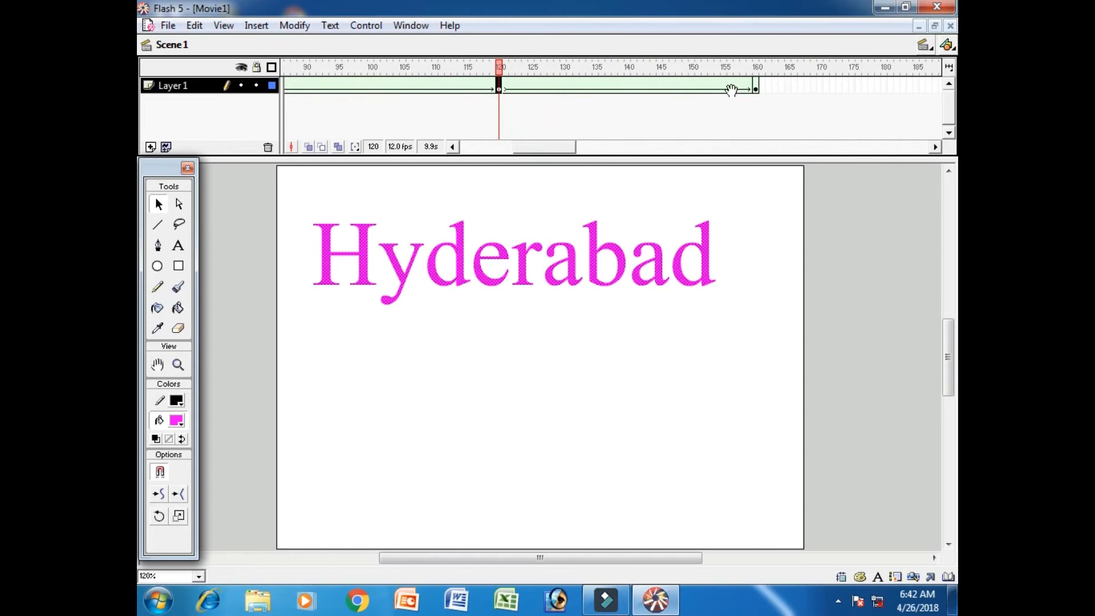
click(756, 89)
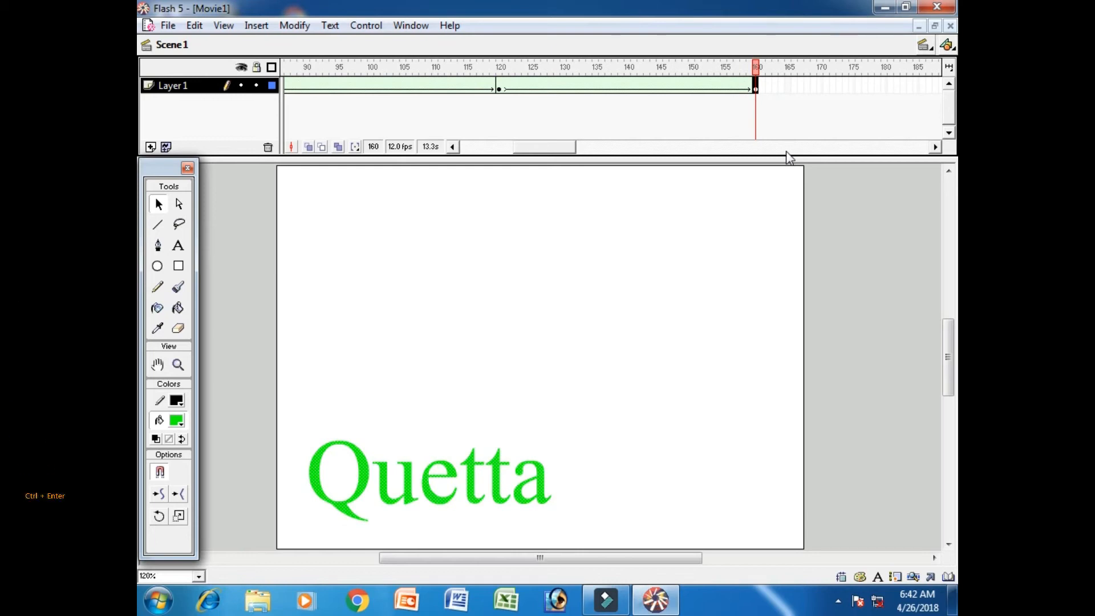
Test the movie to preview the shape tweens, and return to editing
key(ctrl+Return)
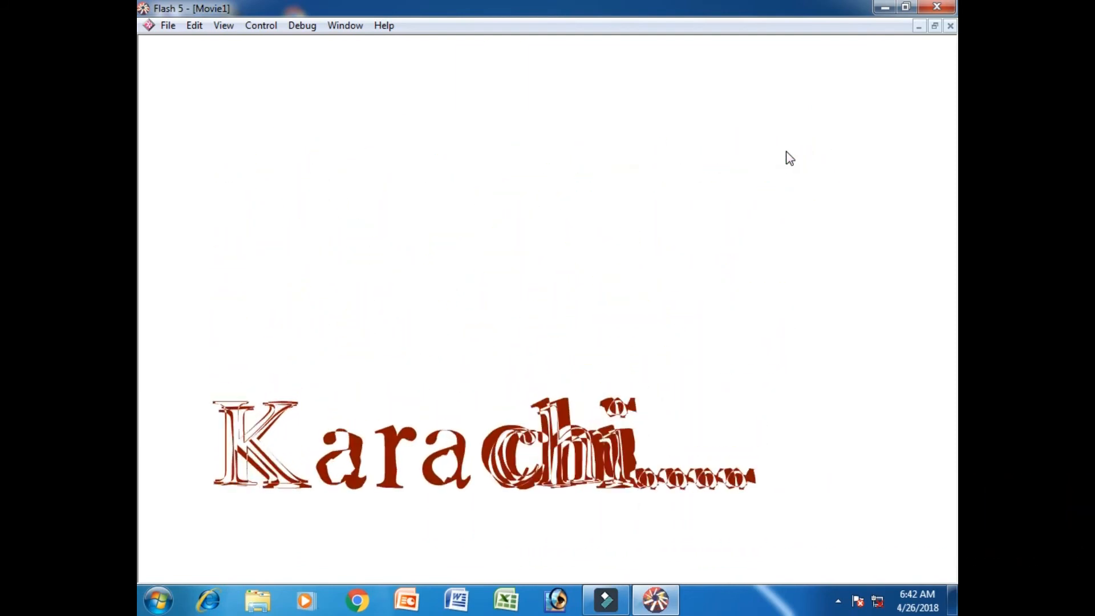
key(ctrl+w)
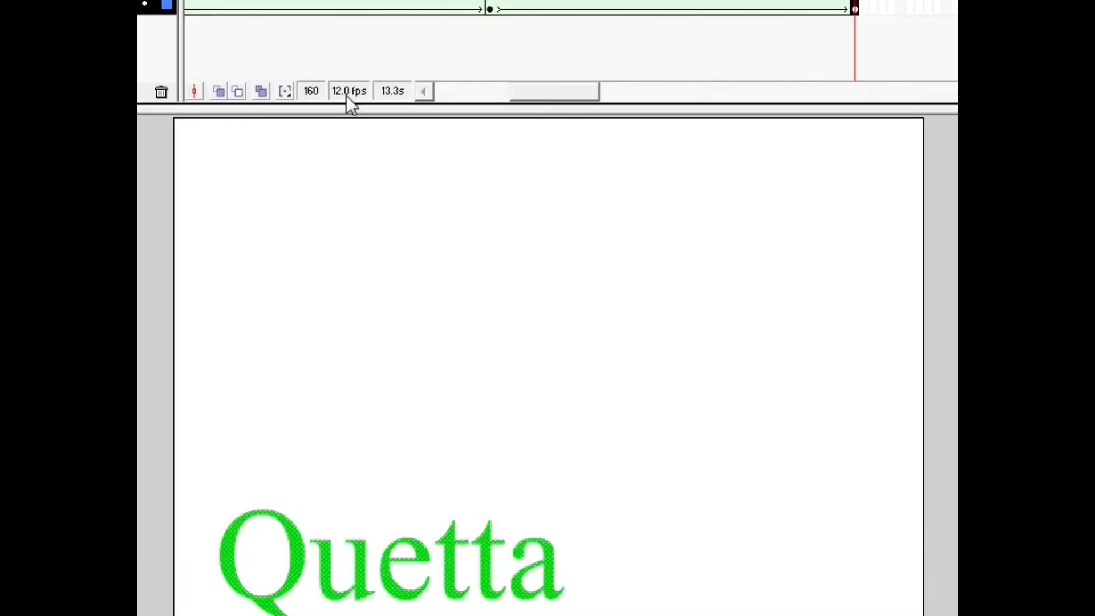
Set the movie's background color to black and test the movie against it
double_click(347, 92)
click(482, 353)
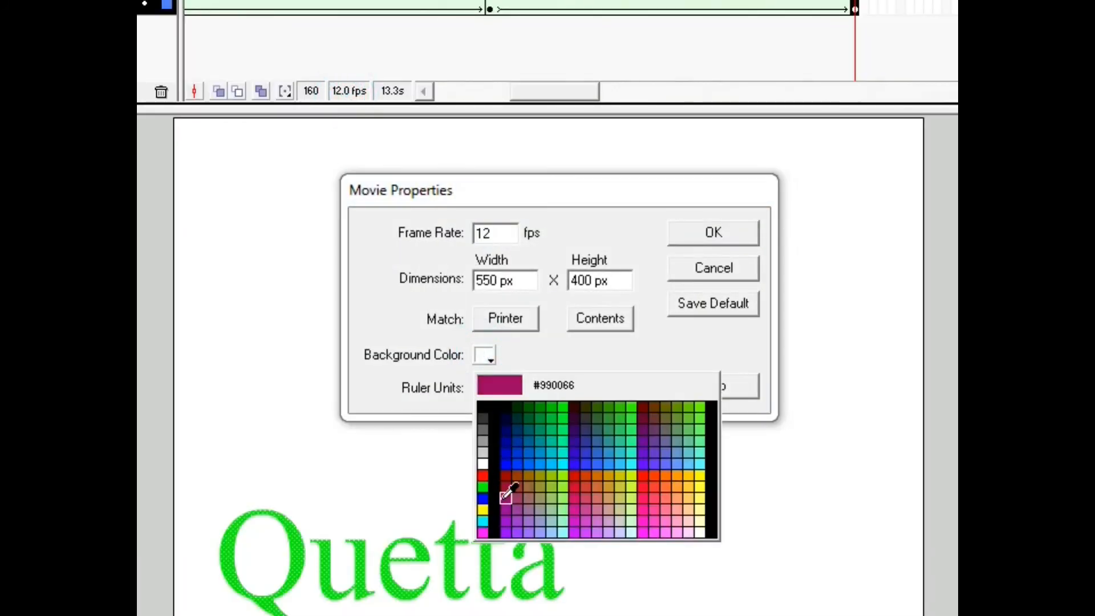
click(484, 511)
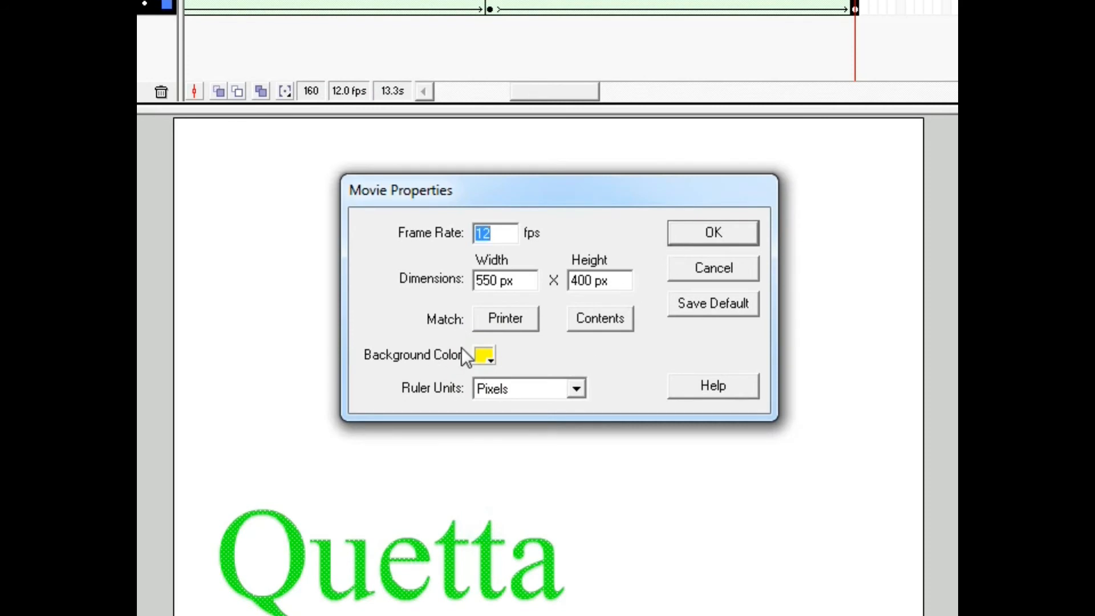
click(485, 356)
click(494, 418)
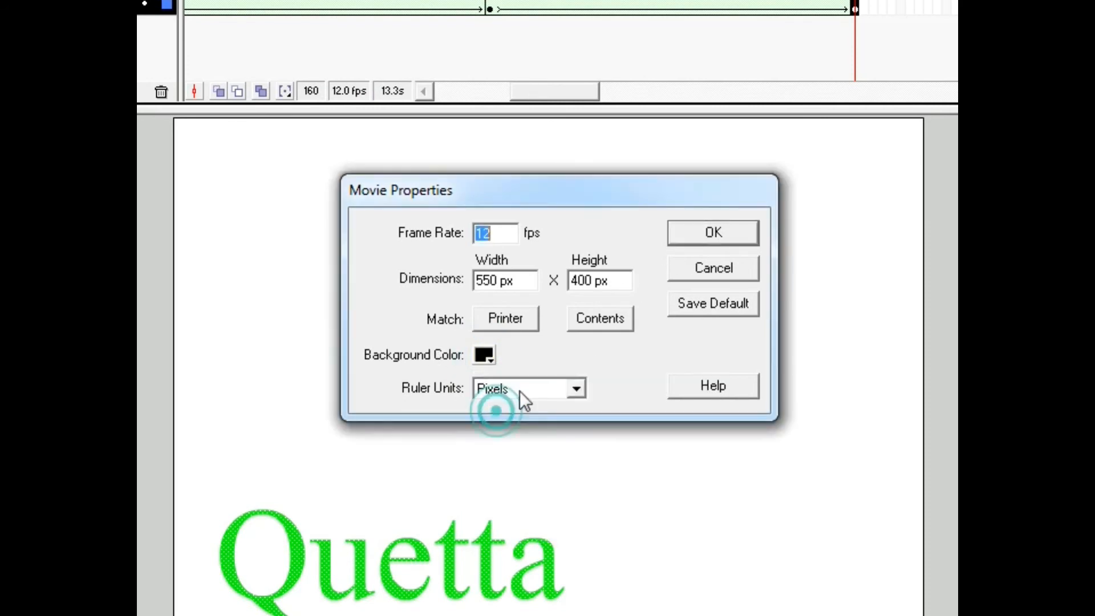
click(684, 231)
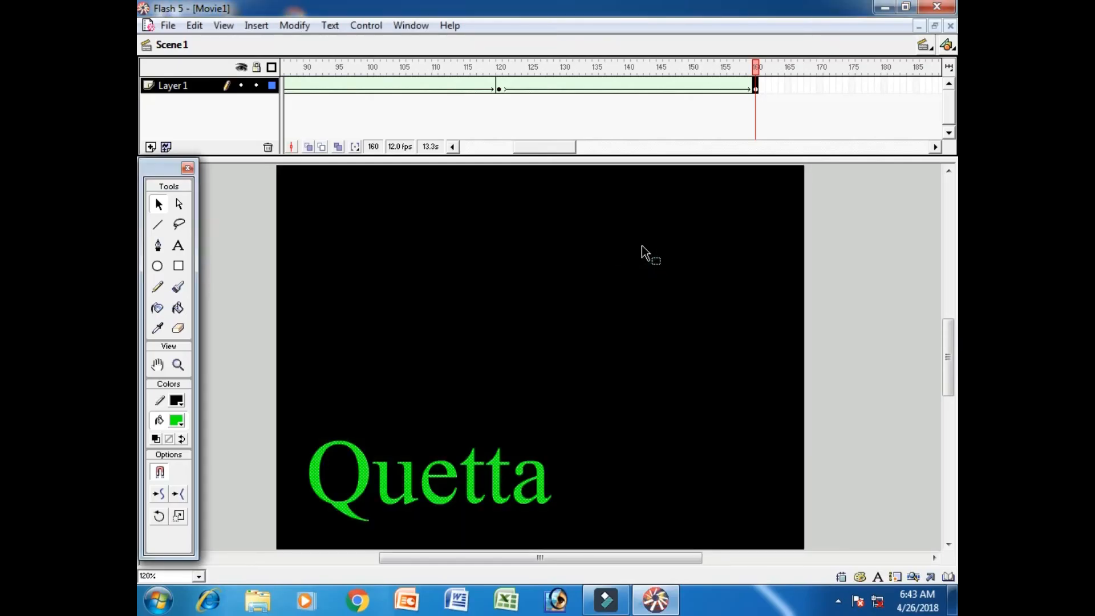
key(ctrl+Return)
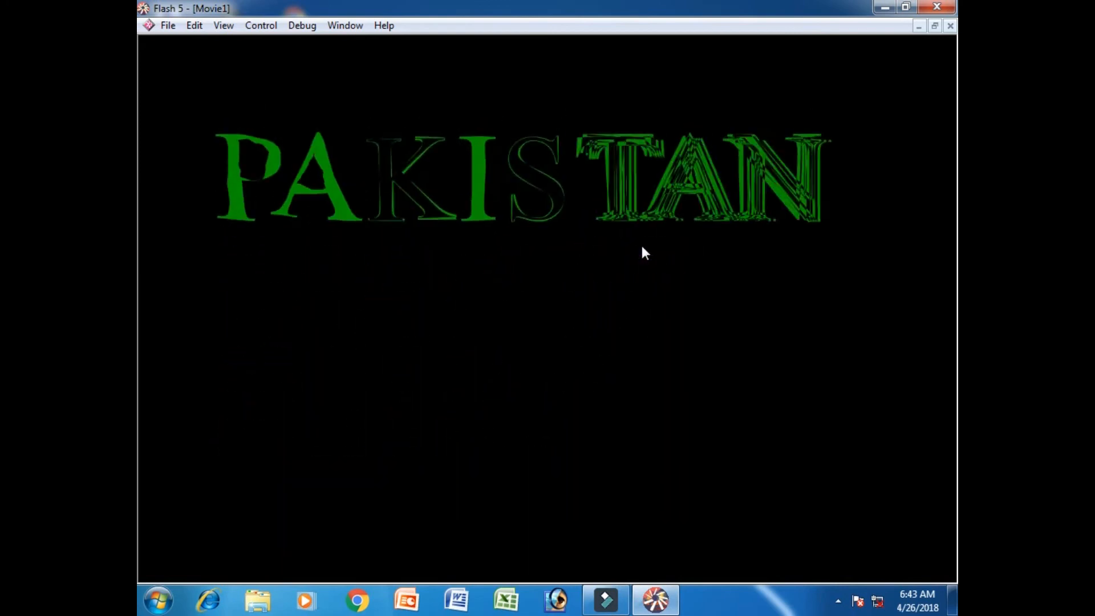
key(ctrl+w)
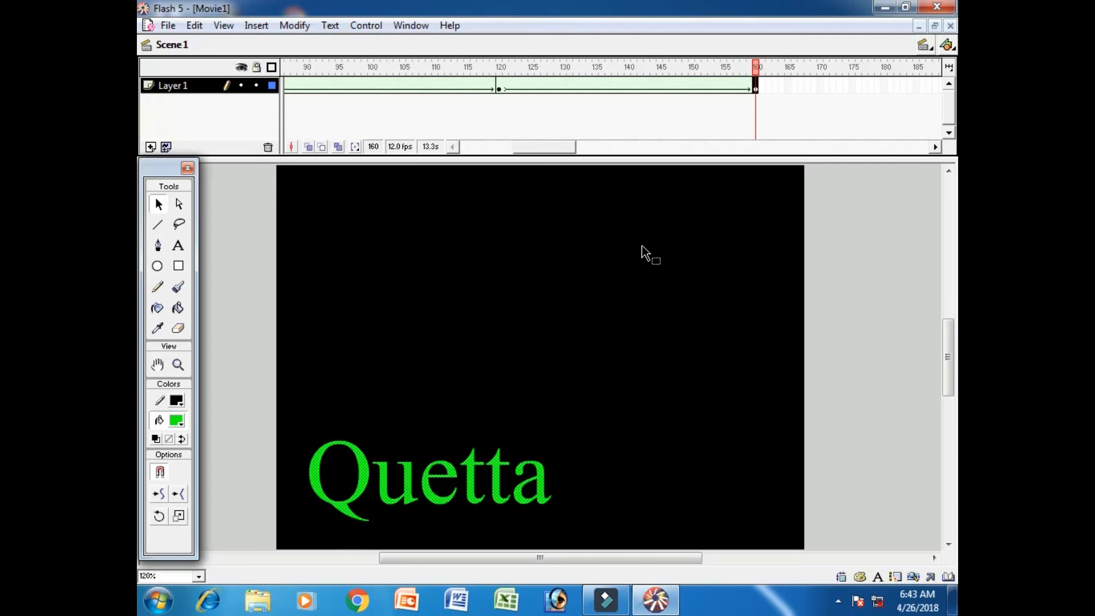
Insert a blank keyframe at frame 200 of Layer 1
drag(552, 153, 583, 158)
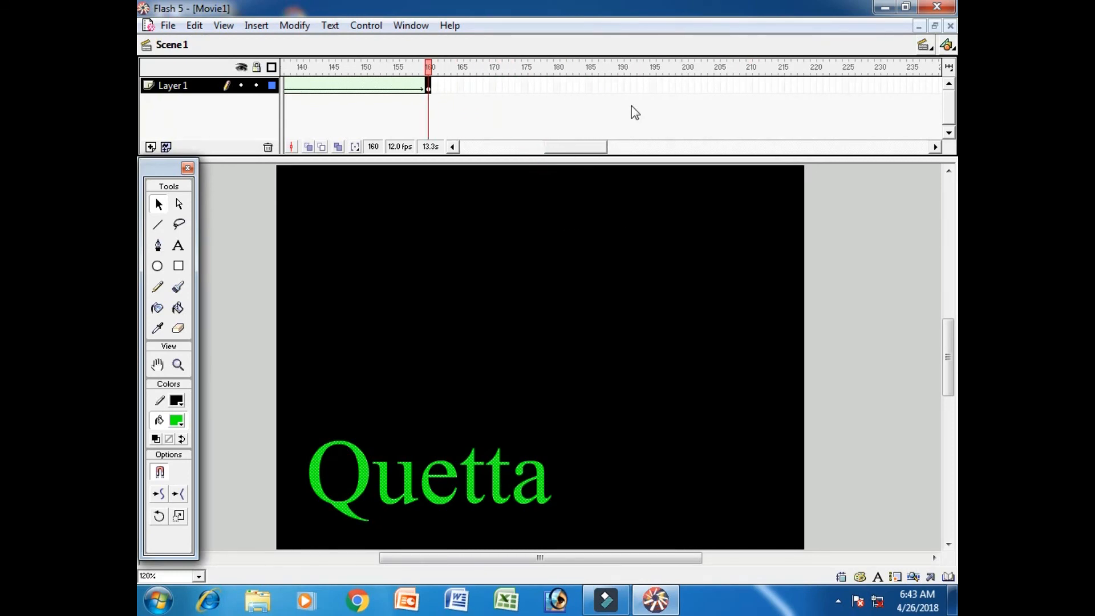
click(685, 86)
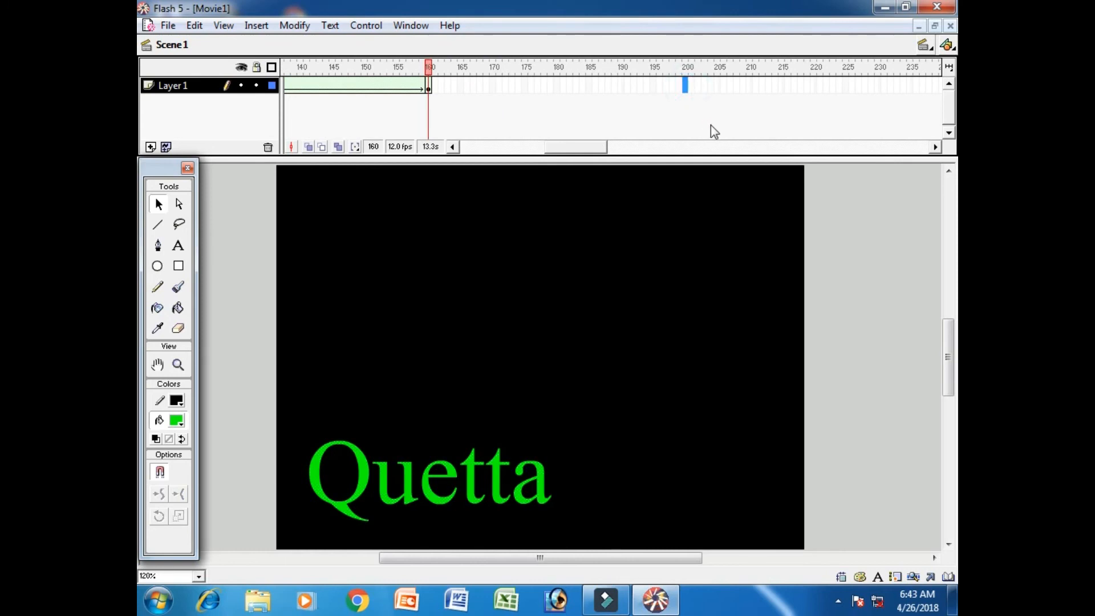
key(F7)
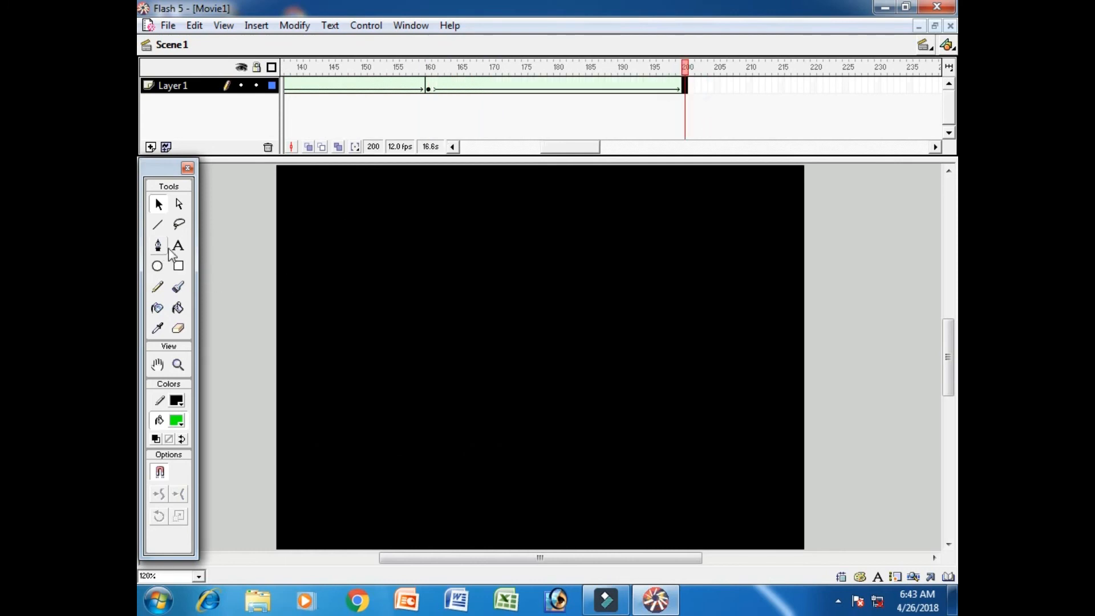
Add the text "Multan" in yellow at the left-middle of the stage in frame 200
click(181, 425)
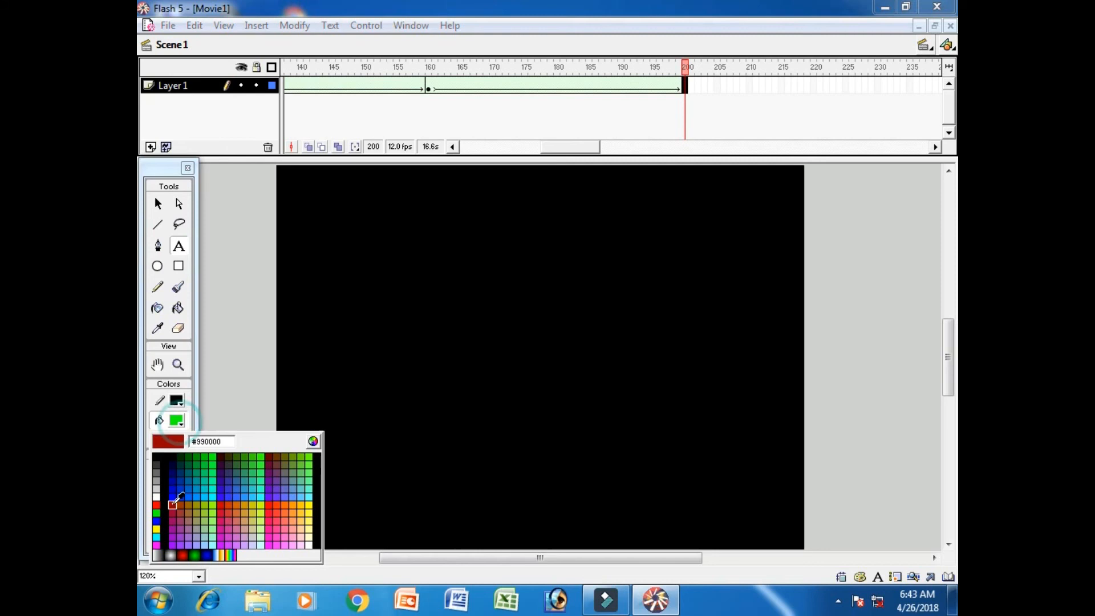
click(157, 529)
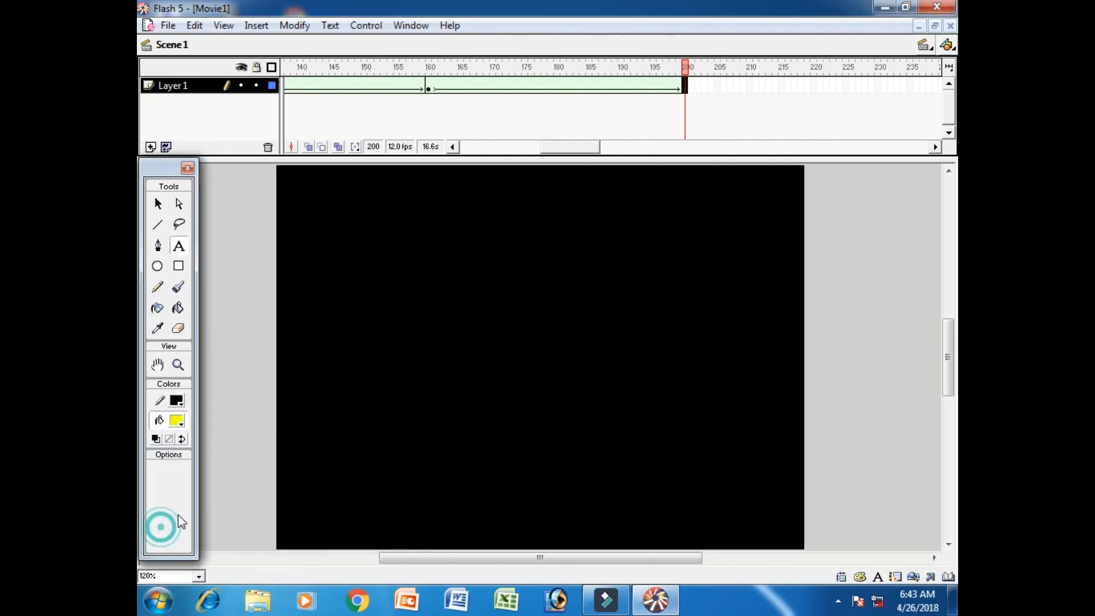
click(326, 382)
text(Mu)
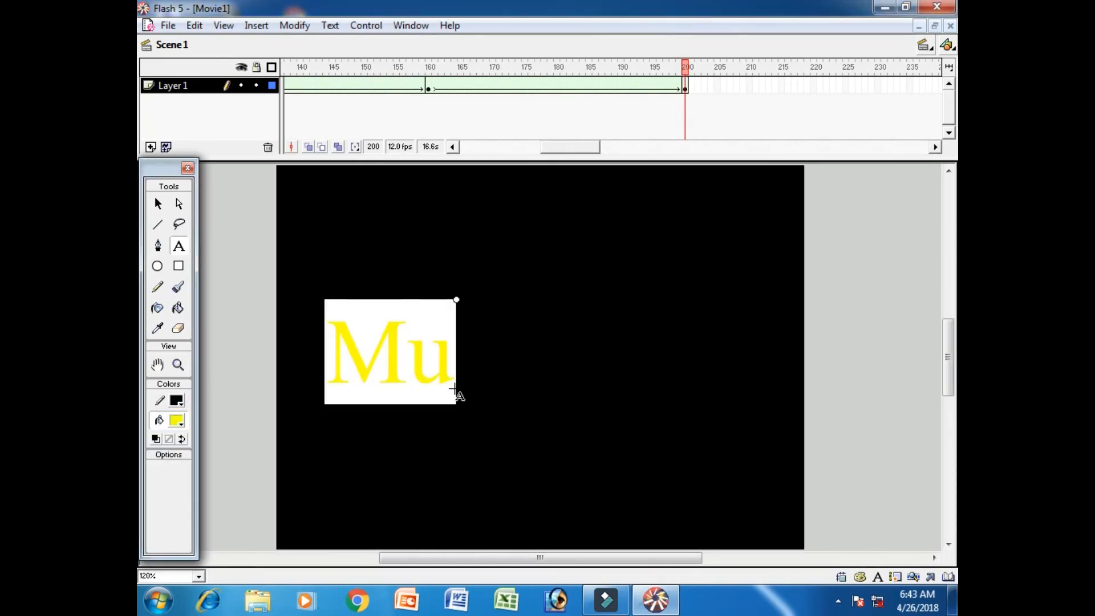
text(ltan)
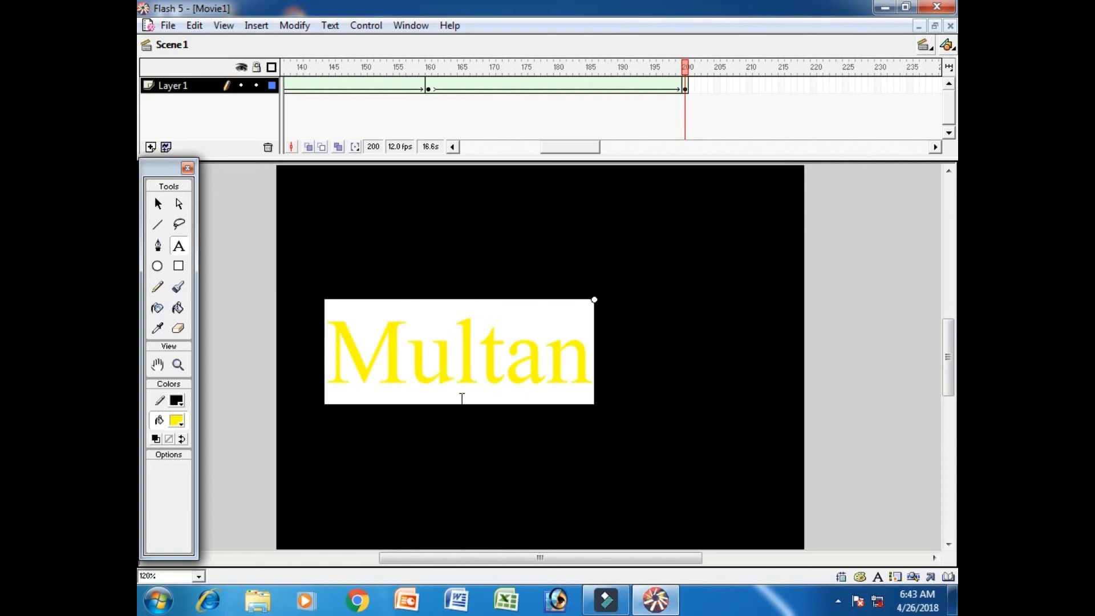
Break apart the "Multan" text at frame 200 and test the complete movie
click(158, 203)
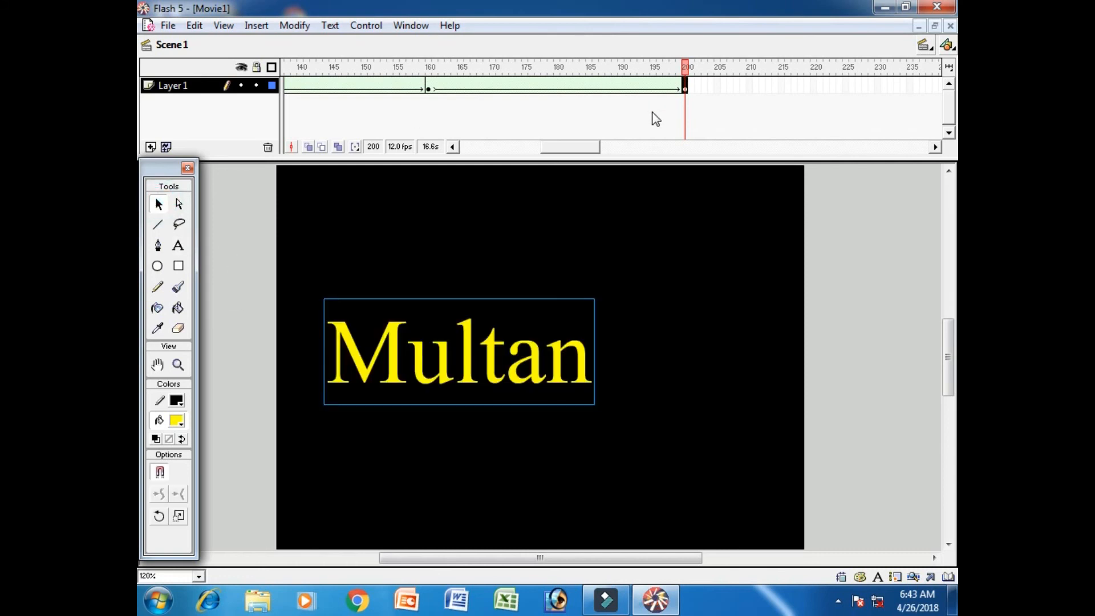
key(ctrl+b)
key(ctrl+Return)
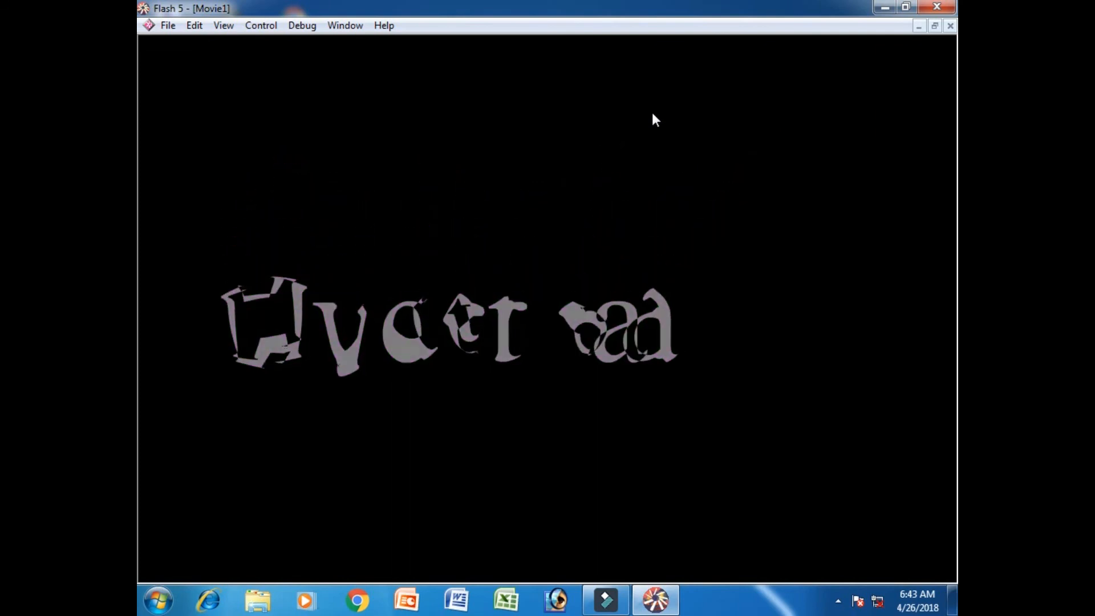
key(ctrl+w)
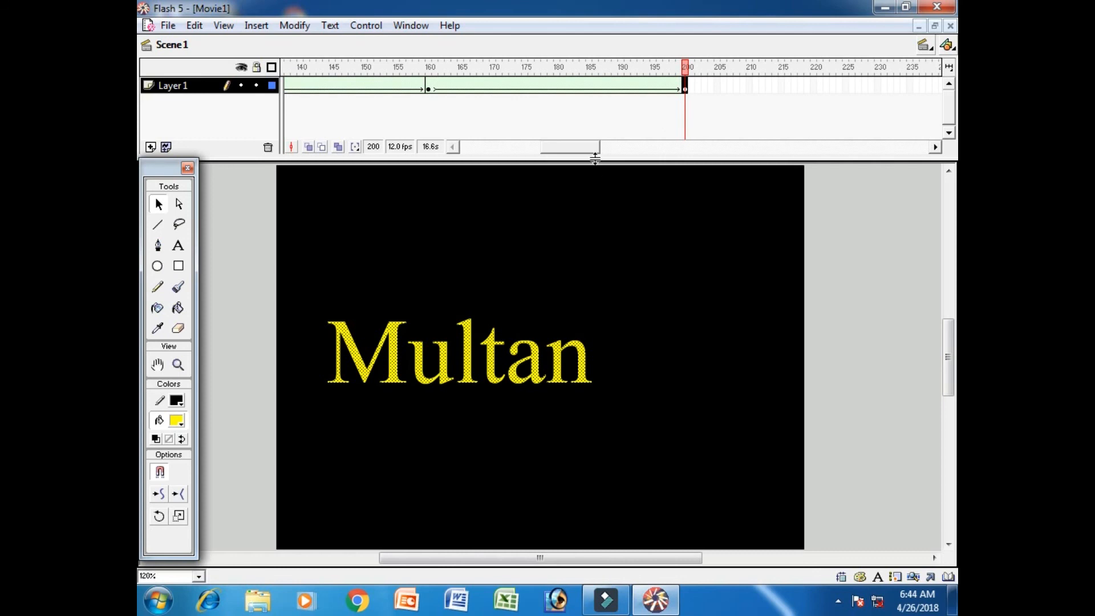
drag(580, 153, 492, 150)
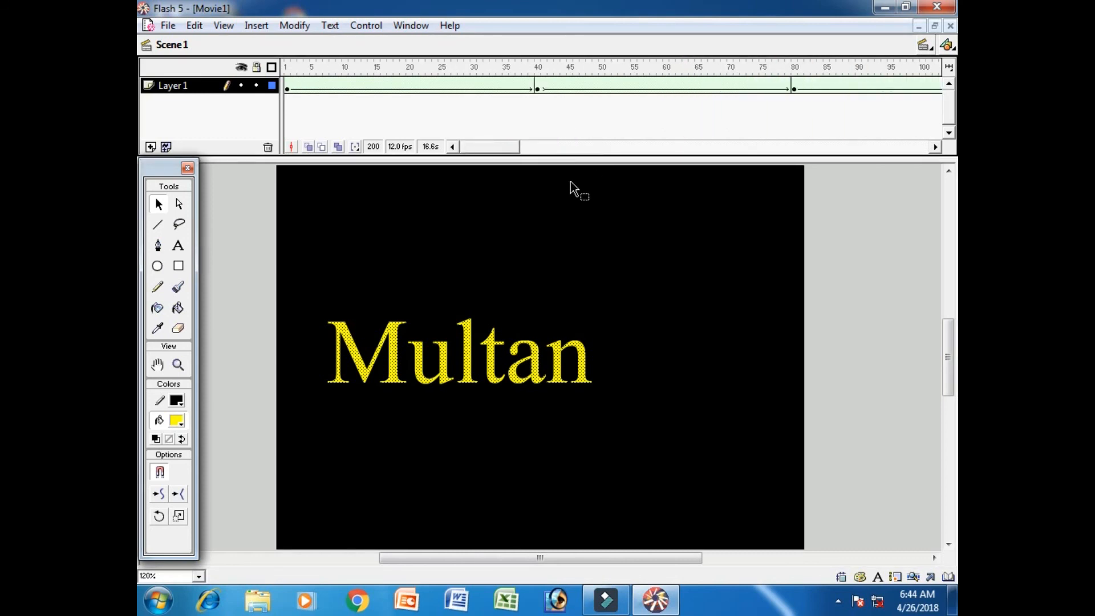